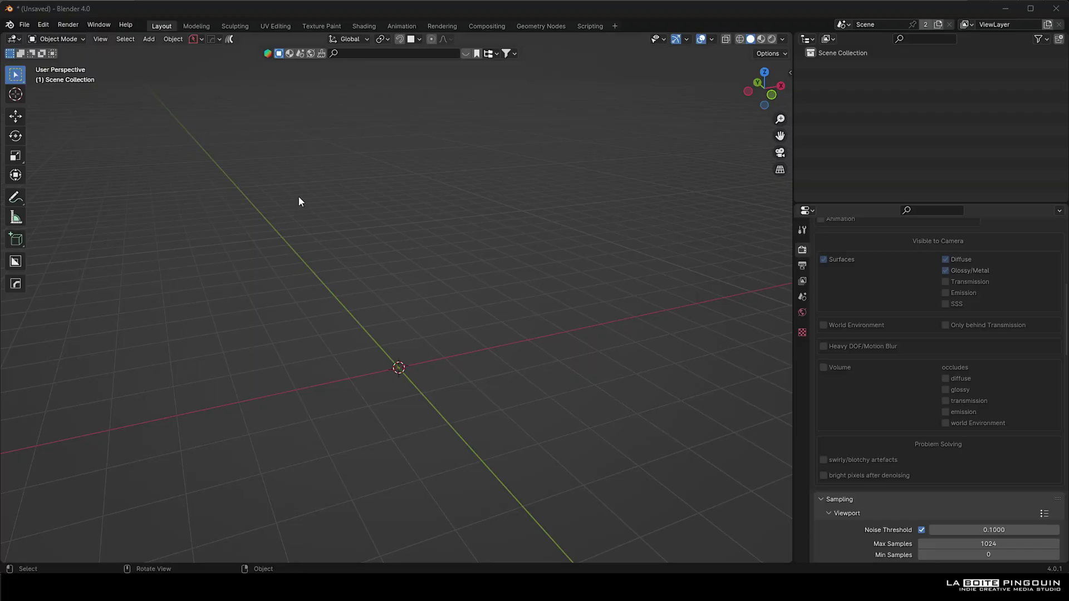
Find the Megascans Plugin in the add-on preferences by searching for "mega" and expand its entry.
click(42, 25)
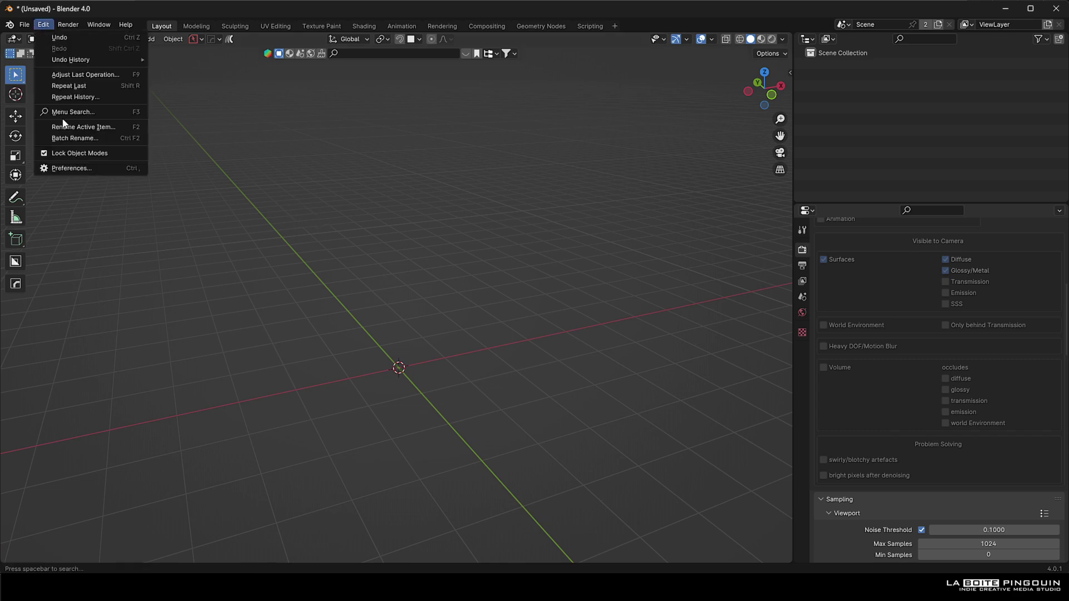
click(75, 168)
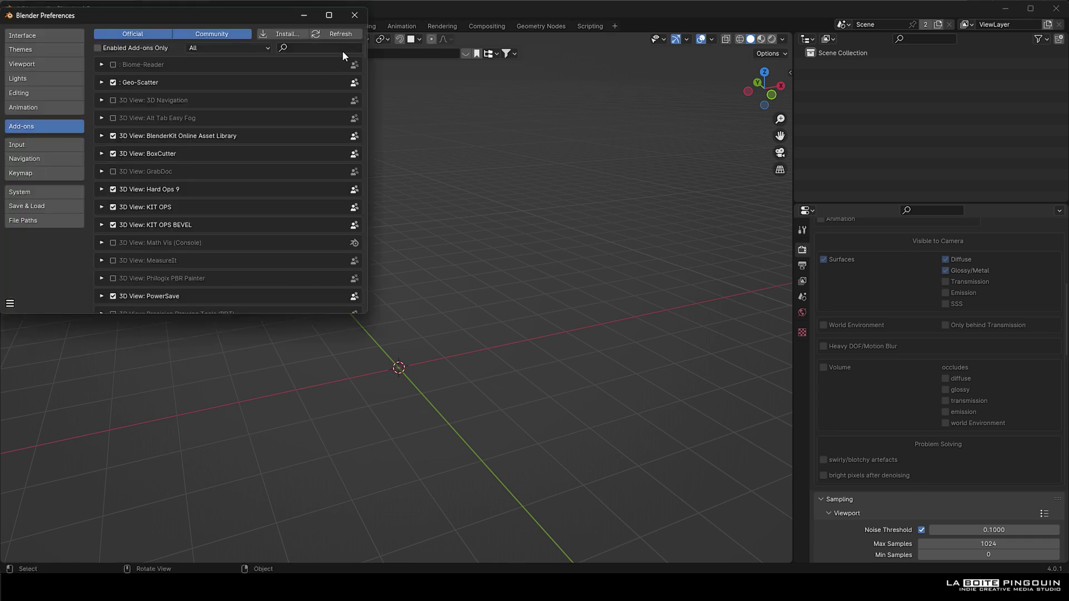
text(mega)
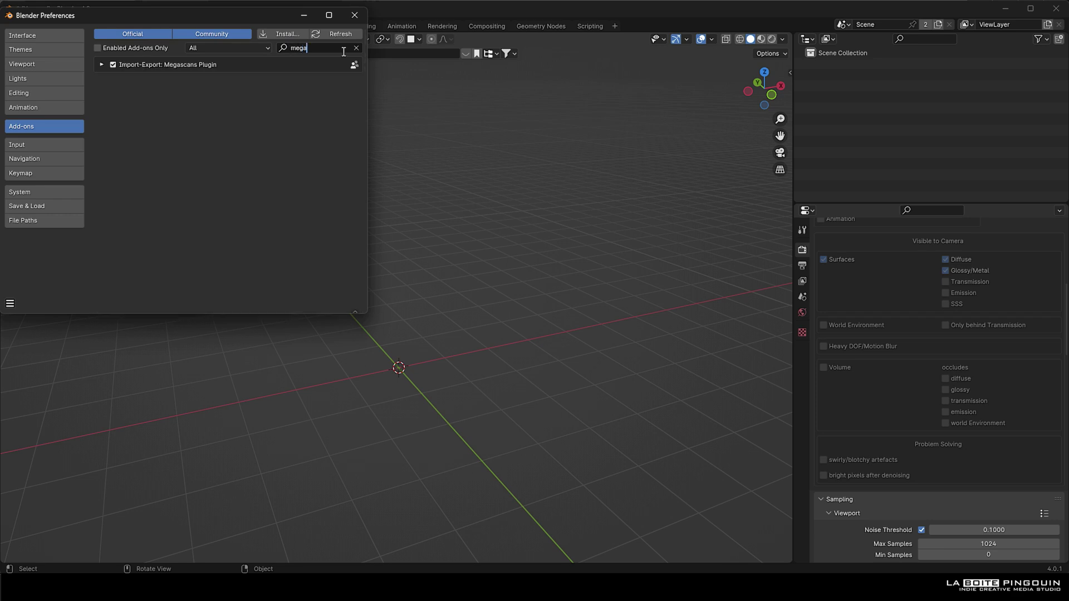
click(103, 65)
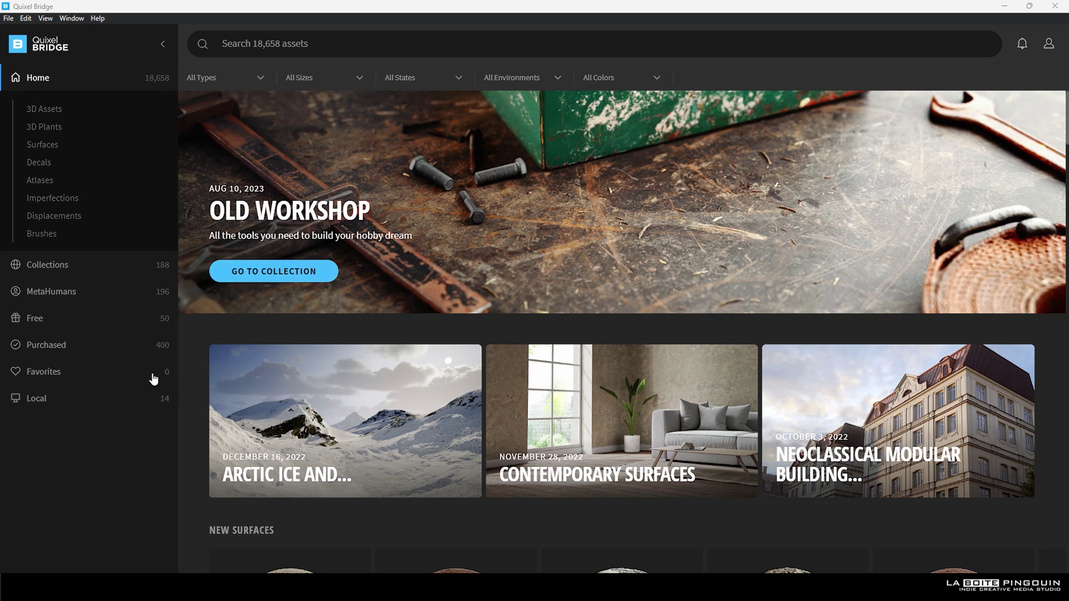
In Quixel Bridge, browse the local Megascans assets and open the Modular Building Base Kit's details through to its related collections.
click(78, 399)
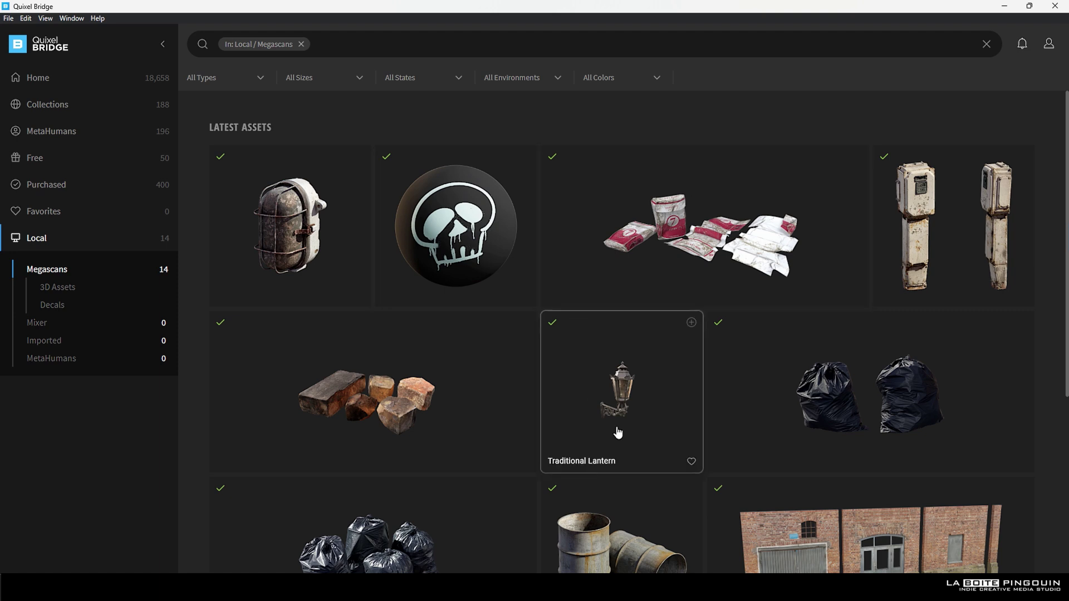
scroll(592, 236, down, 5)
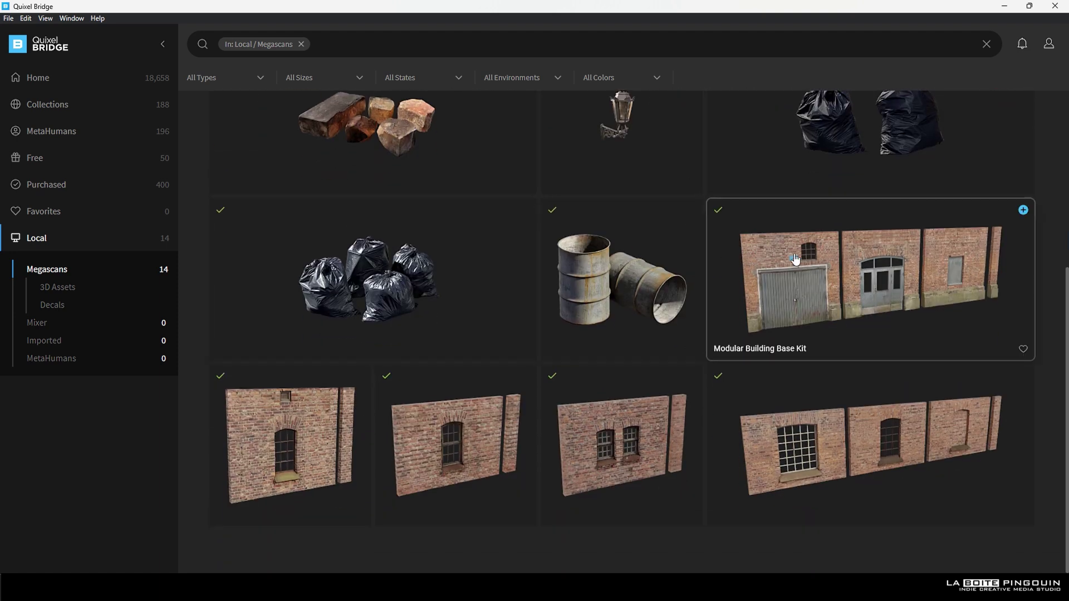
click(841, 258)
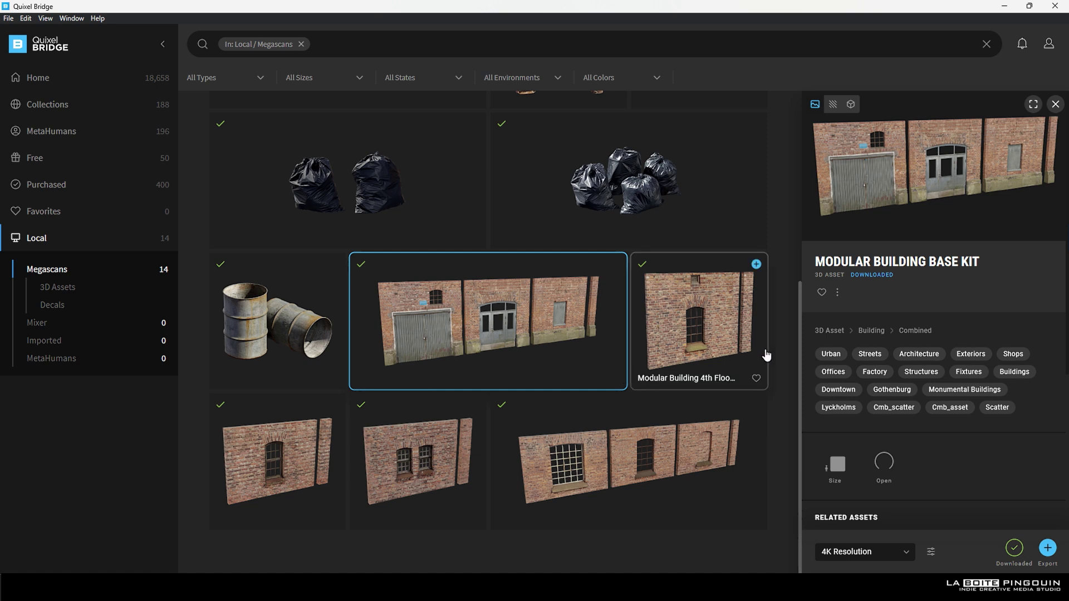
scroll(863, 320, down, 3)
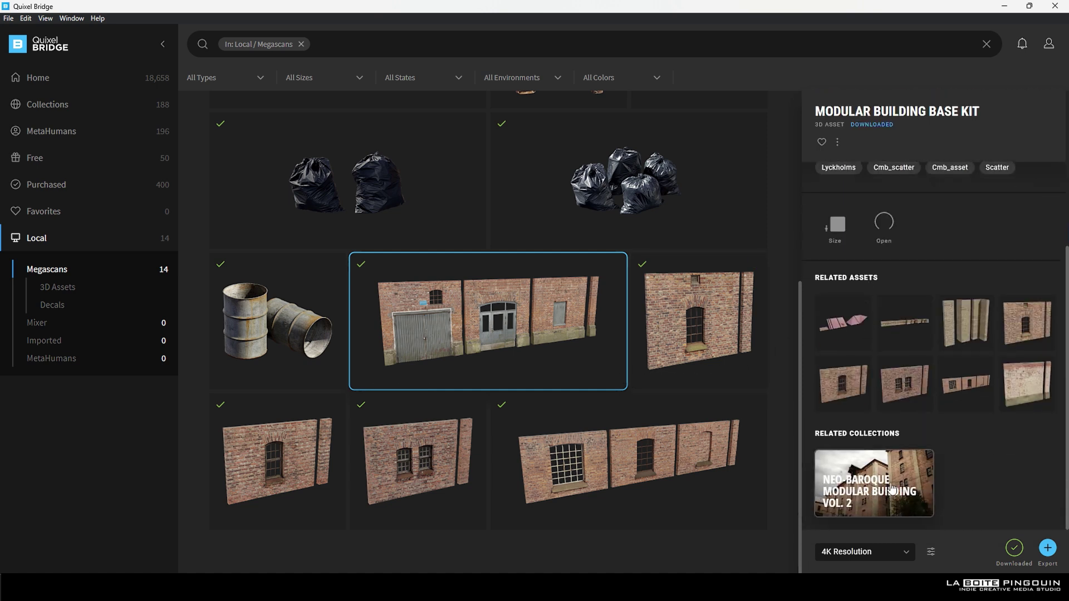
Open the related Neo-Baroque Modular Building Vol. 2 collection and browse its assets.
click(899, 484)
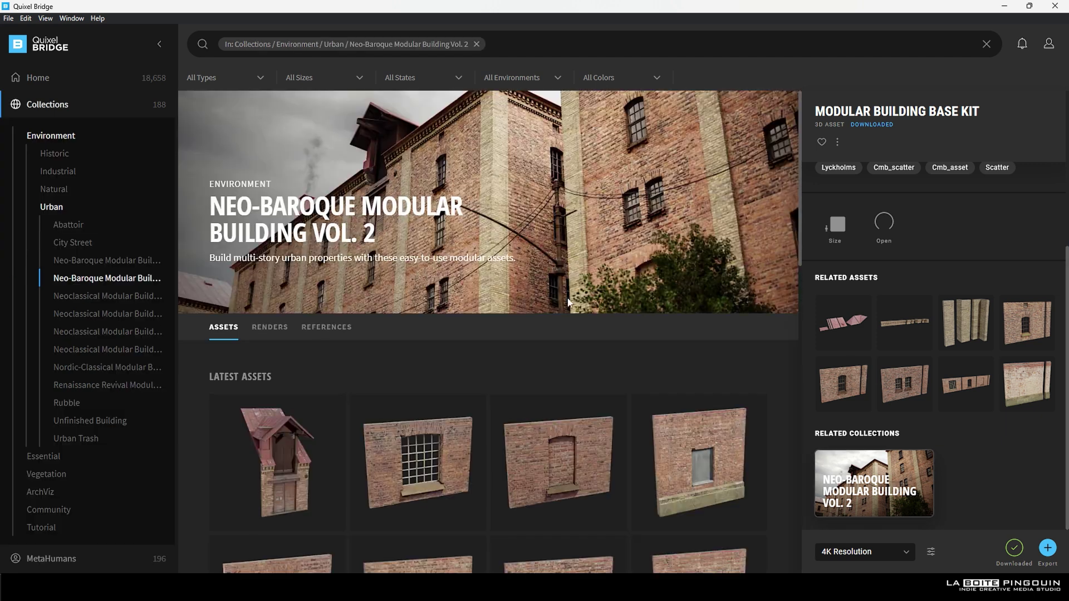
scroll(627, 245, down, 9)
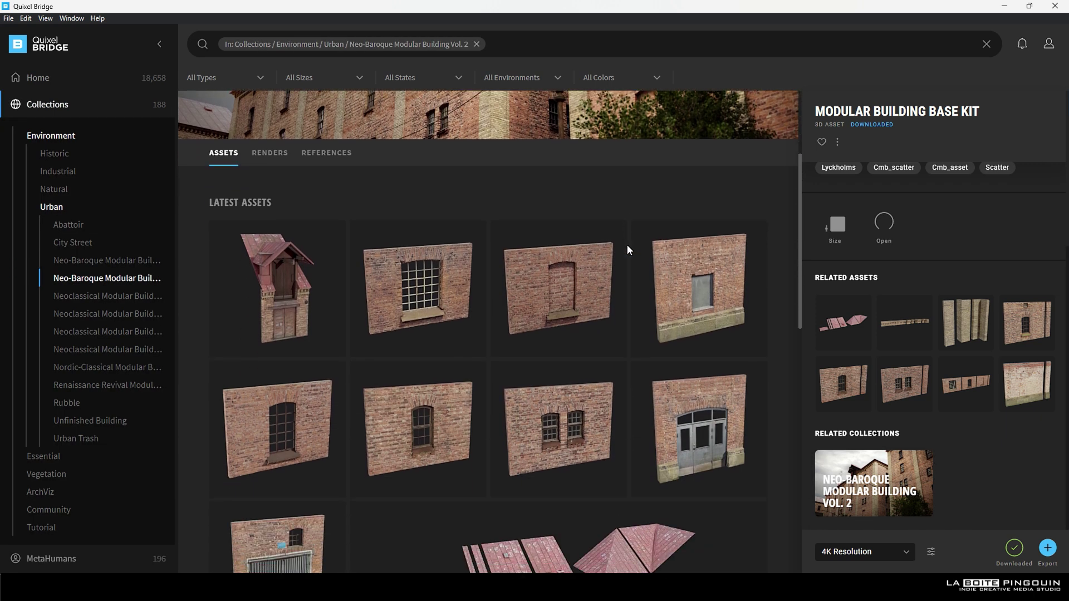
scroll(626, 245, down, 7)
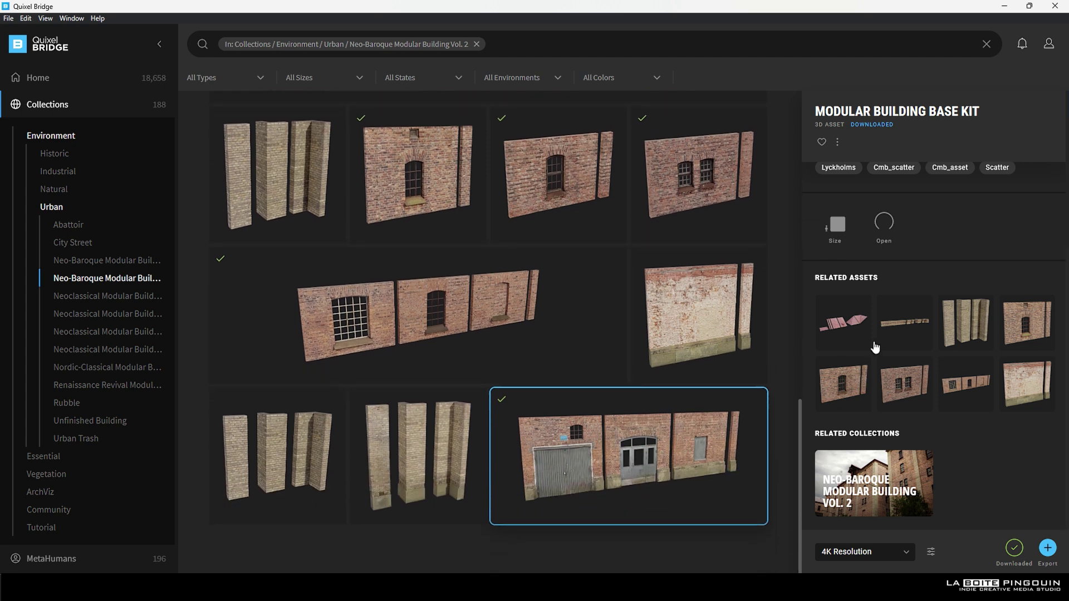
Check the export target in Bridge's export settings and export the Modular Building Base Kit to Blender at 4K resolution.
scroll(903, 315, up, 3)
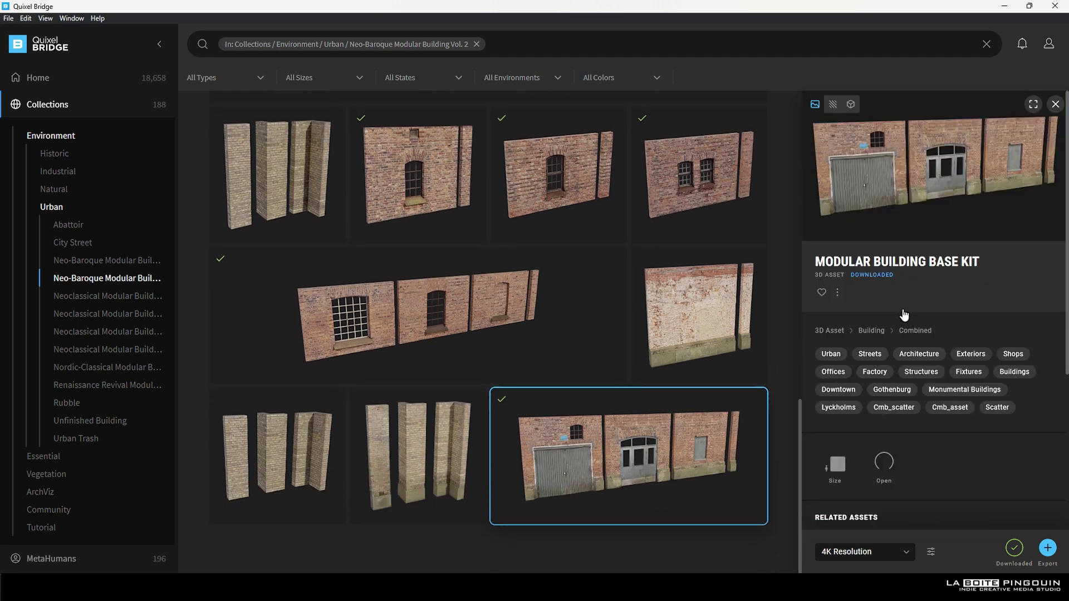
click(932, 551)
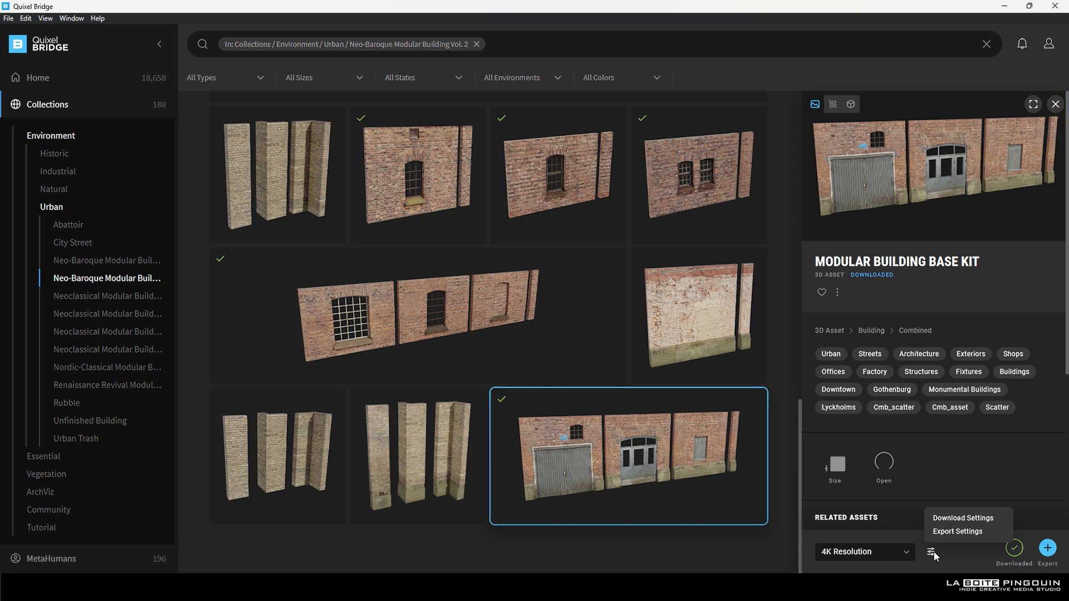
click(961, 532)
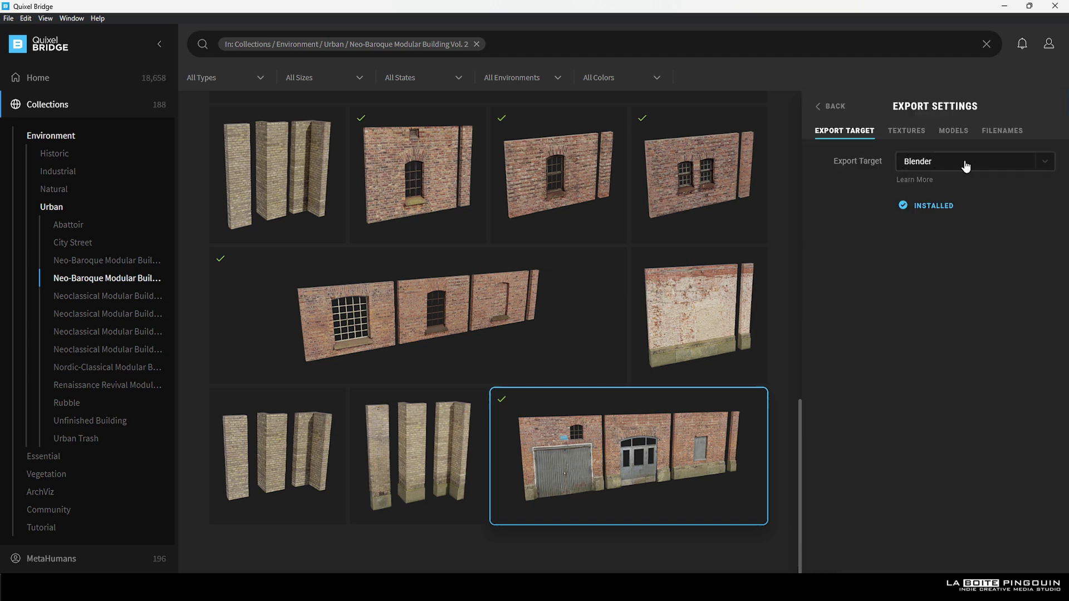
click(825, 113)
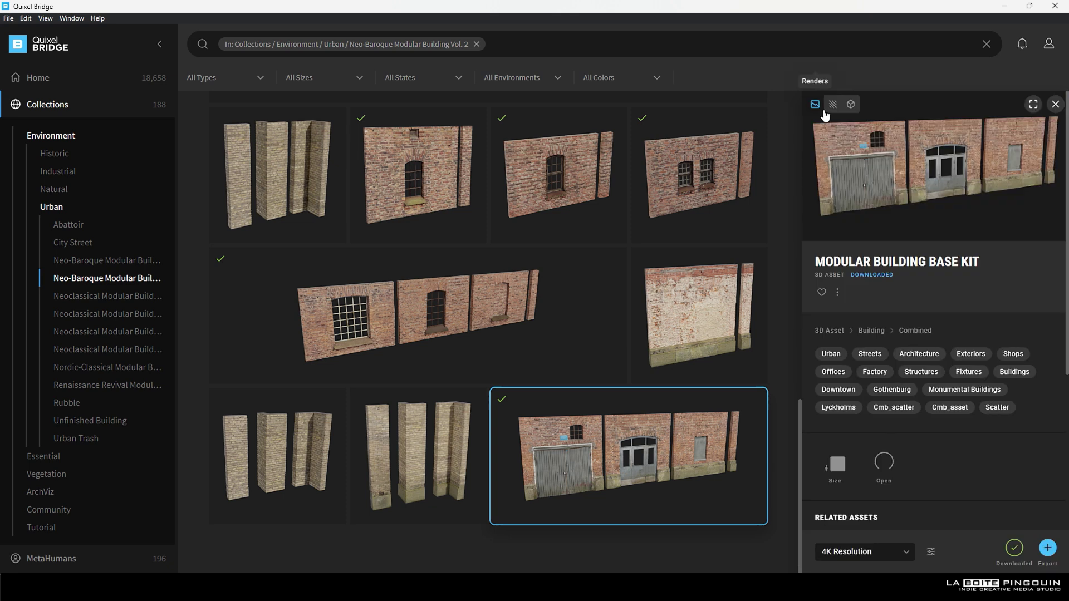
click(1050, 551)
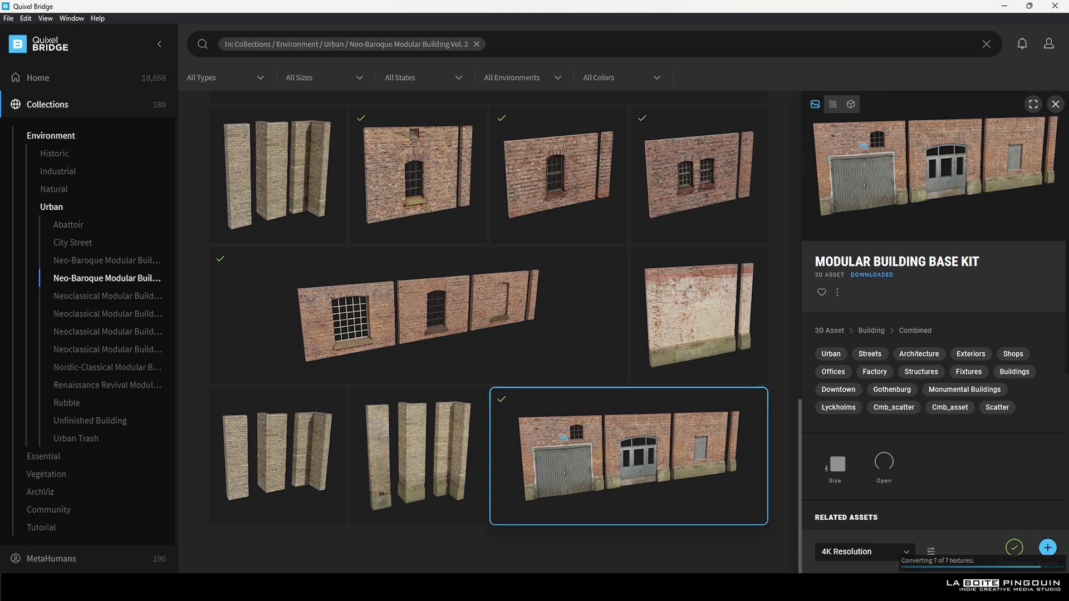
Switch to Blender and examine the exported building kit in the viewport.
mouse_move(731, 587)
click(792, 534)
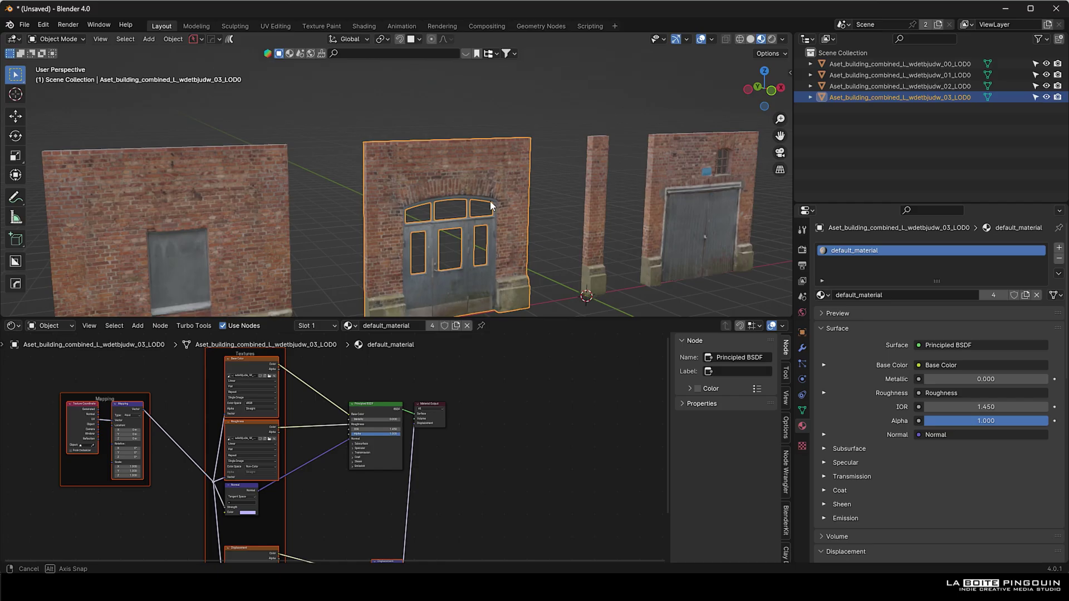
middle_drag(489, 201, 497, 199)
scroll(497, 200, down, 3)
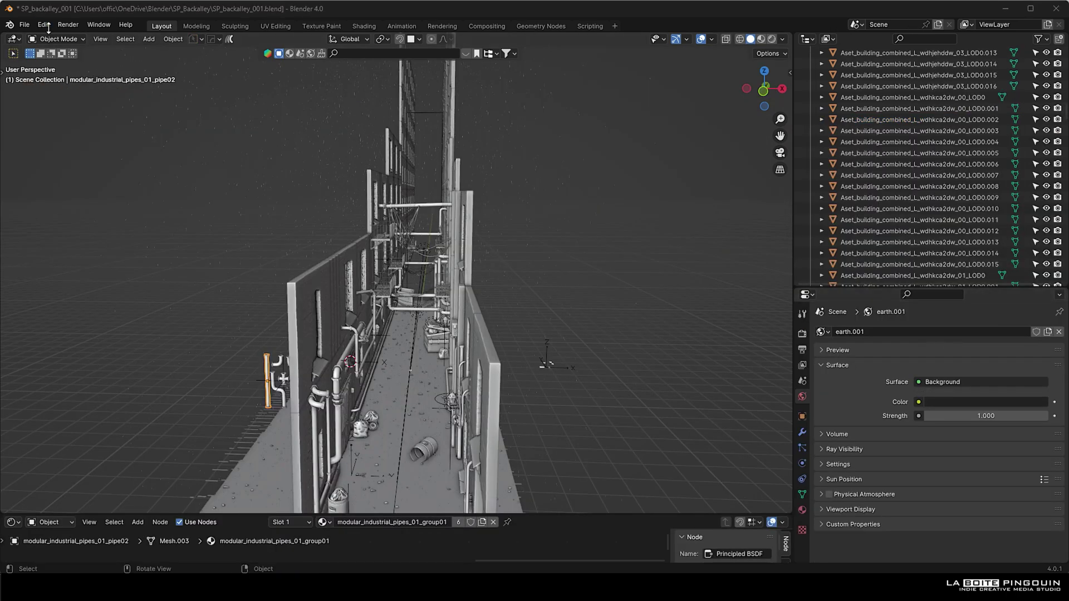
Search the add-on preferences for "blender" and expand the BlenderKit Online Asset Library entry.
click(48, 26)
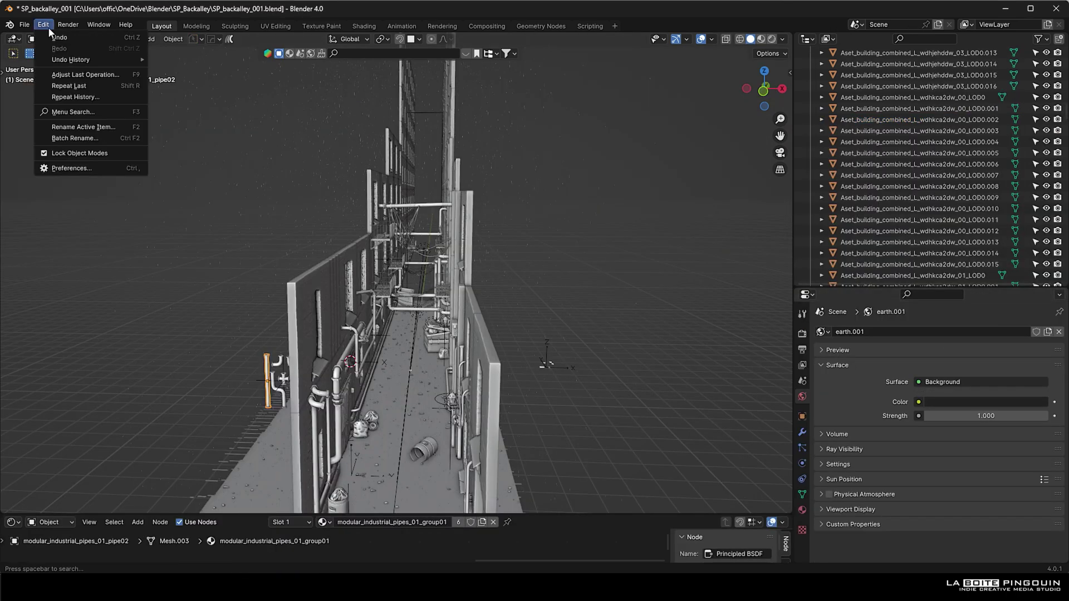
click(59, 169)
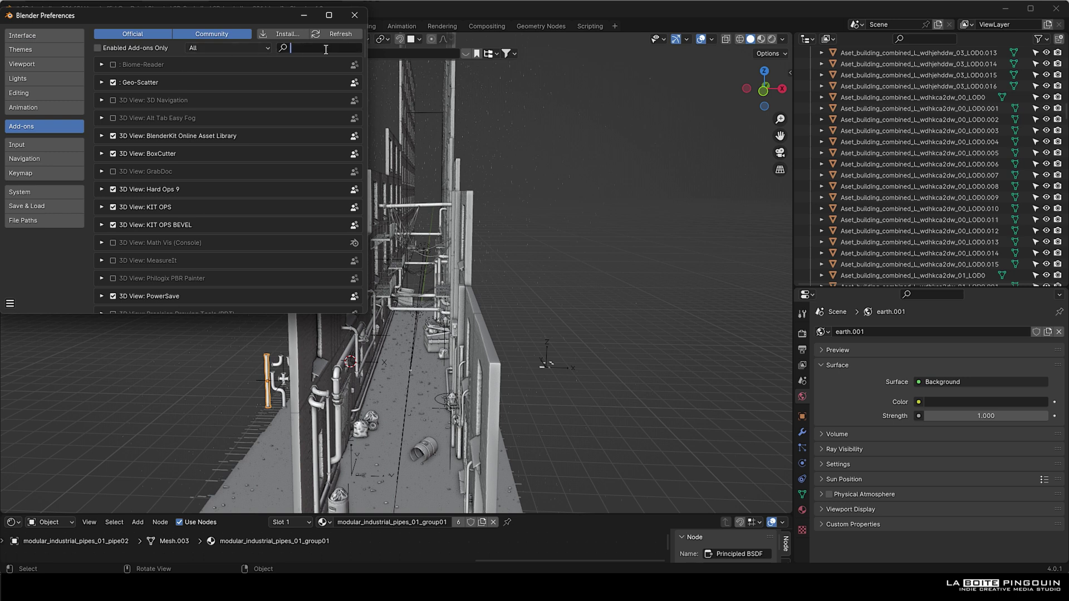
text(blender ki)
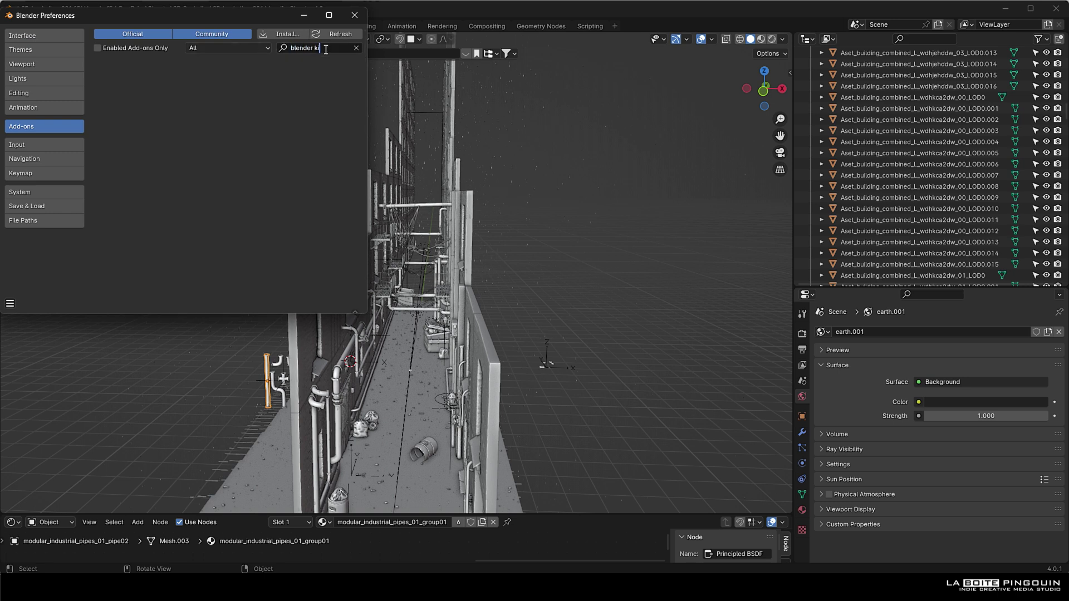
key(BackSpace)
key(BackSpace)
key(BackSpace)
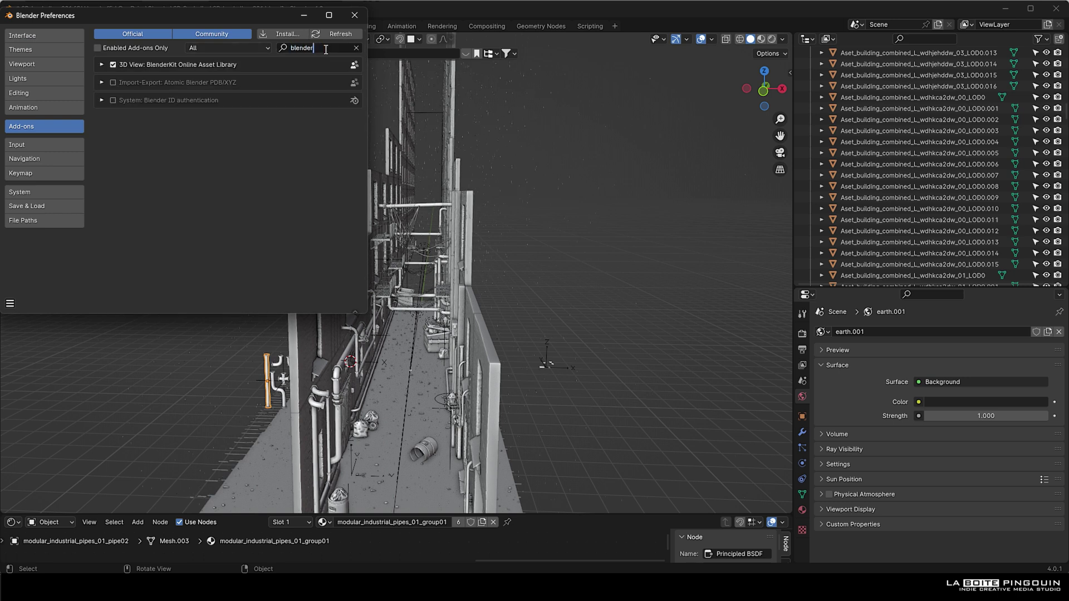
click(108, 64)
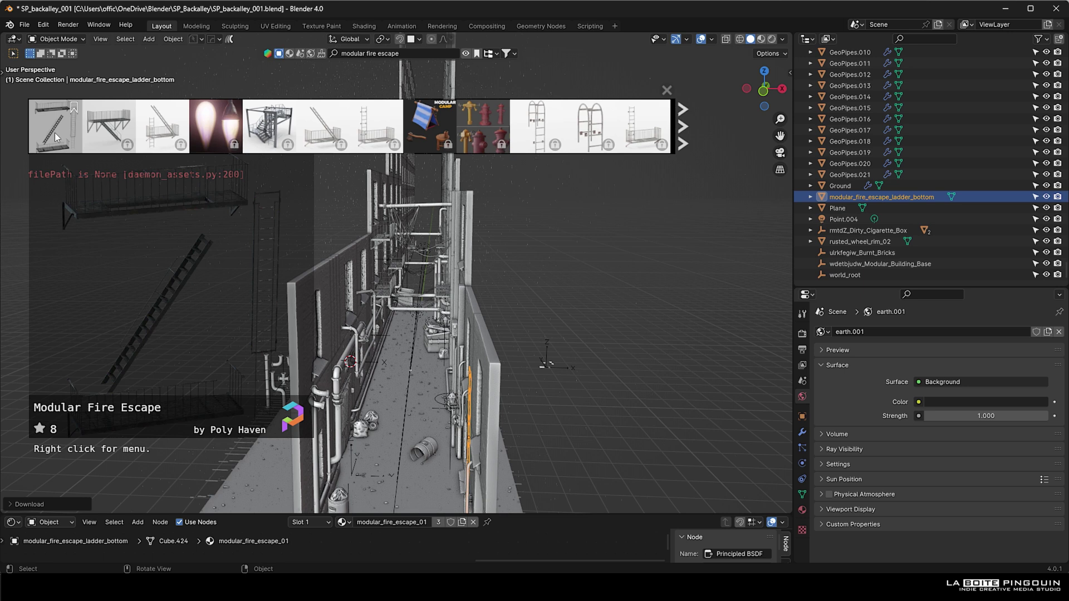
Inspect the alley from the inside and close the BlenderKit results for the modular fire escape search.
middle_drag(416, 252, 410, 224)
scroll(411, 218, up, 7)
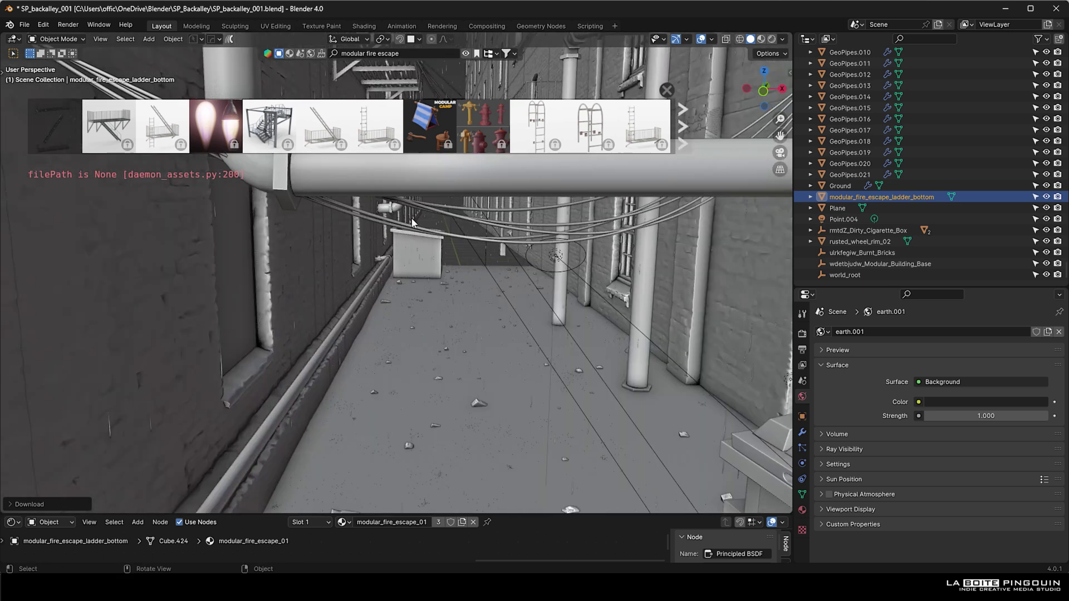
scroll(412, 218, down, 4)
shift+middle_drag(412, 222, 418, 192)
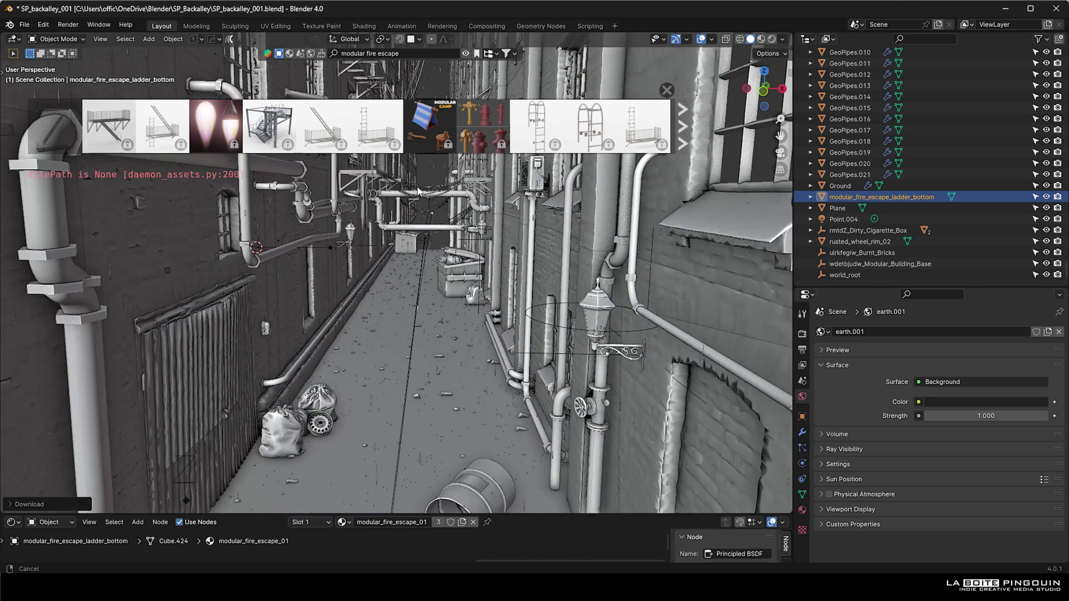
click(666, 90)
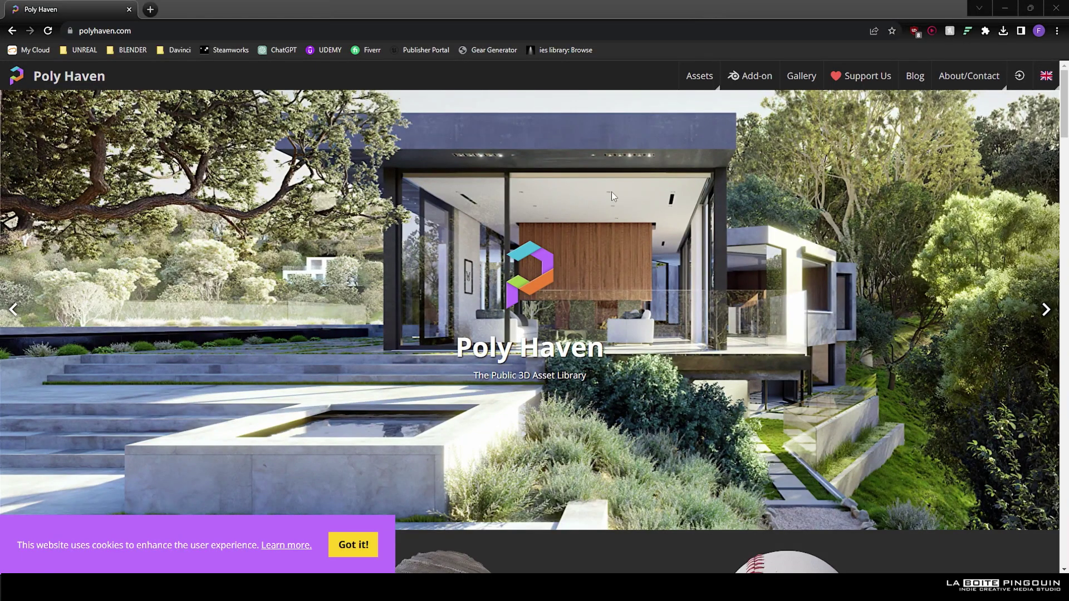
On the Poly Haven website, open the Models library and browse the available street props and nature models.
scroll(372, 257, down, 8)
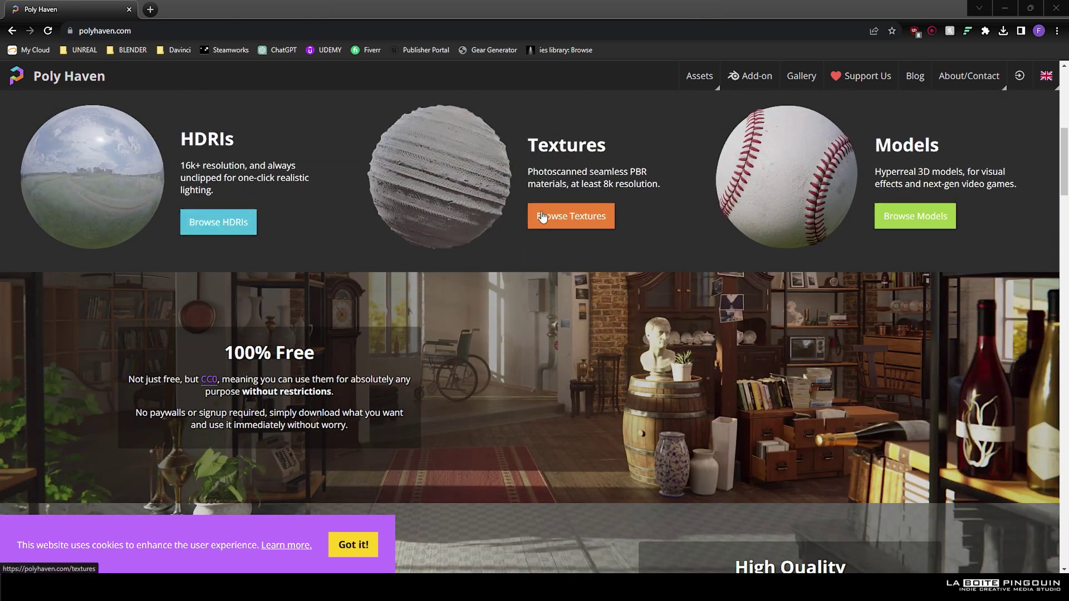
click(923, 222)
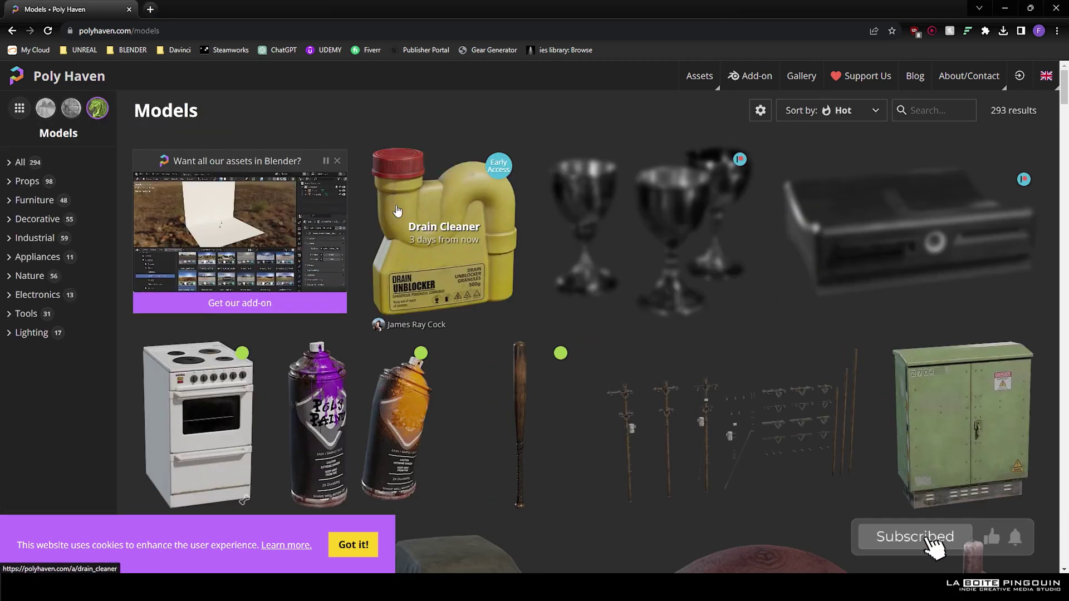
scroll(406, 234, down, 7)
scroll(435, 232, down, 11)
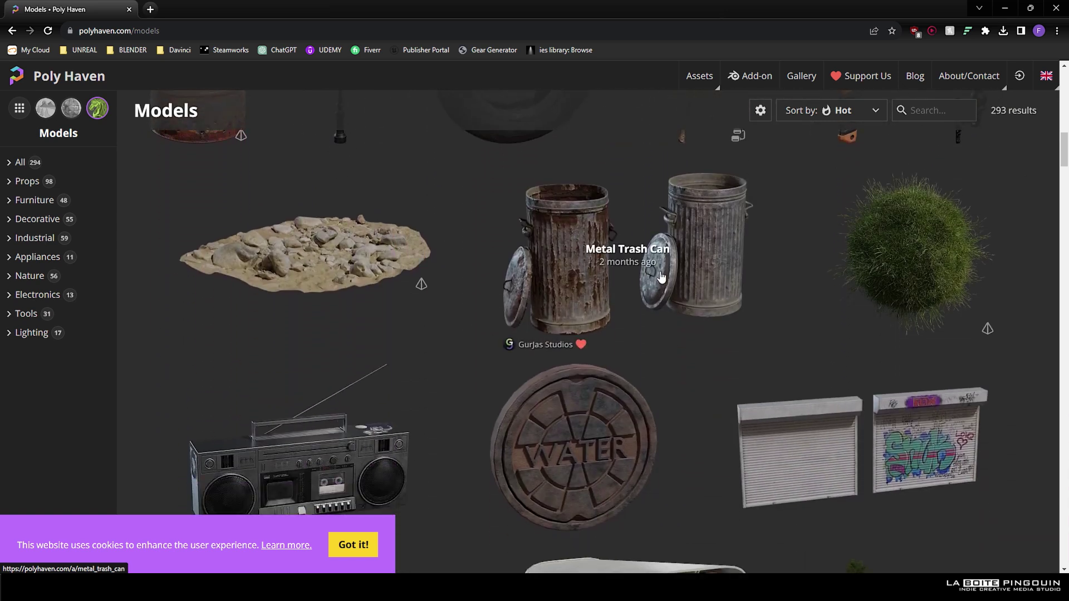
scroll(557, 223, down, 5)
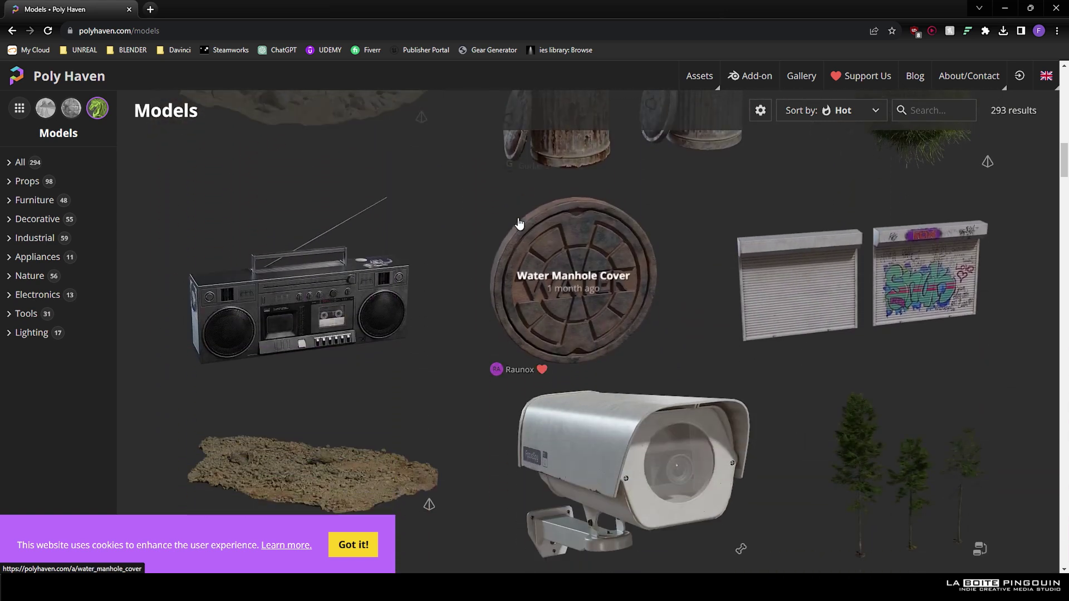
scroll(519, 223, down, 5)
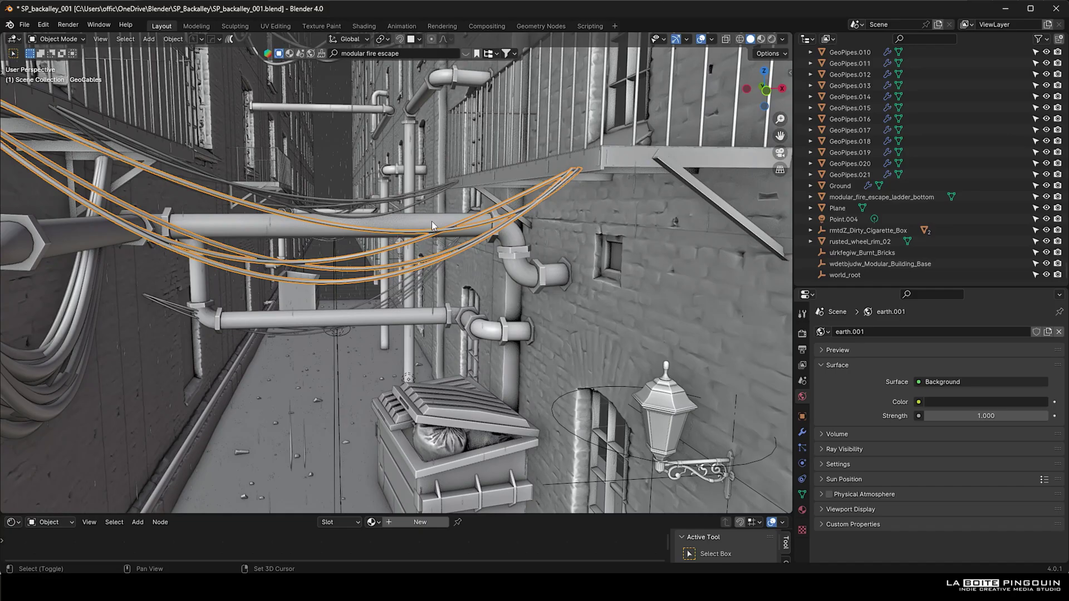
Back in Blender, select the pipe crossing the alley and show the GeoCables and GeoPipes tools.
shift+click(432, 222)
middle_drag(432, 222, 412, 274)
key(n)
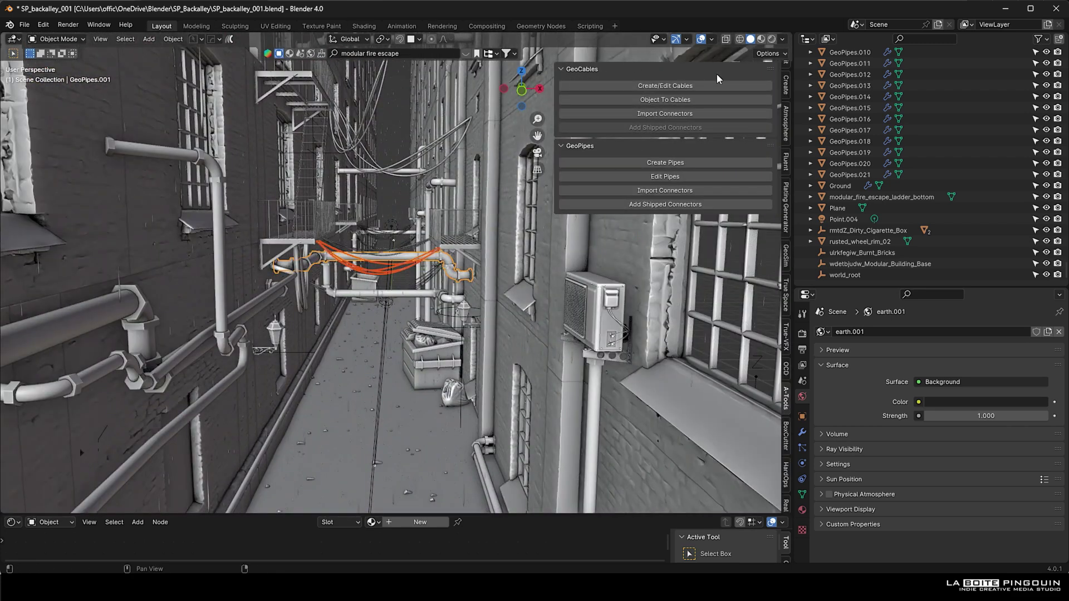
Create a bundle of hanging cables with GeoCables across the alley between the two facing walls, and open its modifier settings.
click(531, 283)
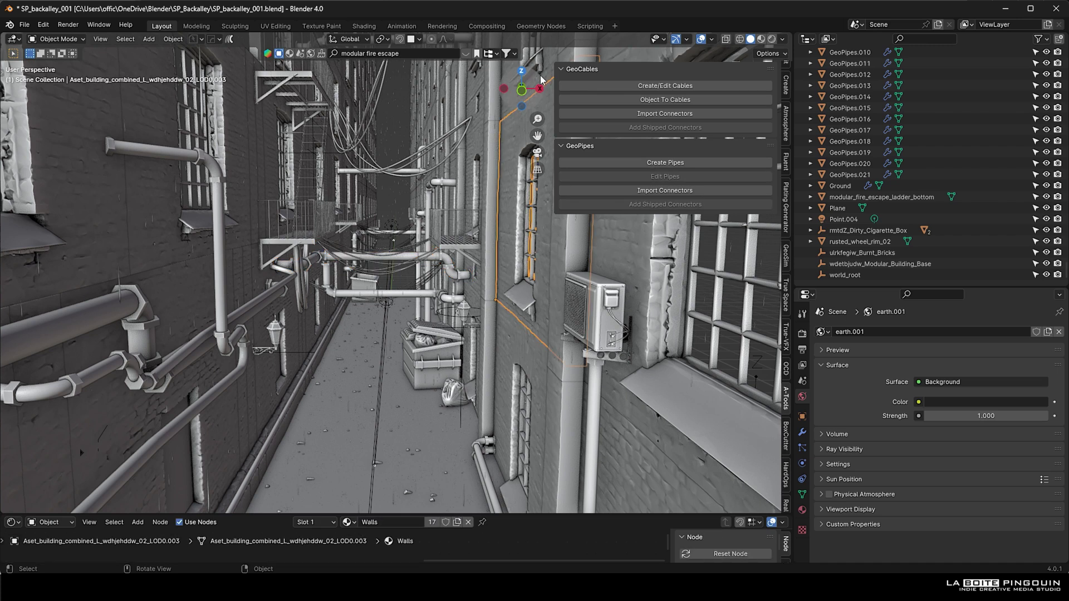
click(679, 89)
scroll(412, 267, down, 3)
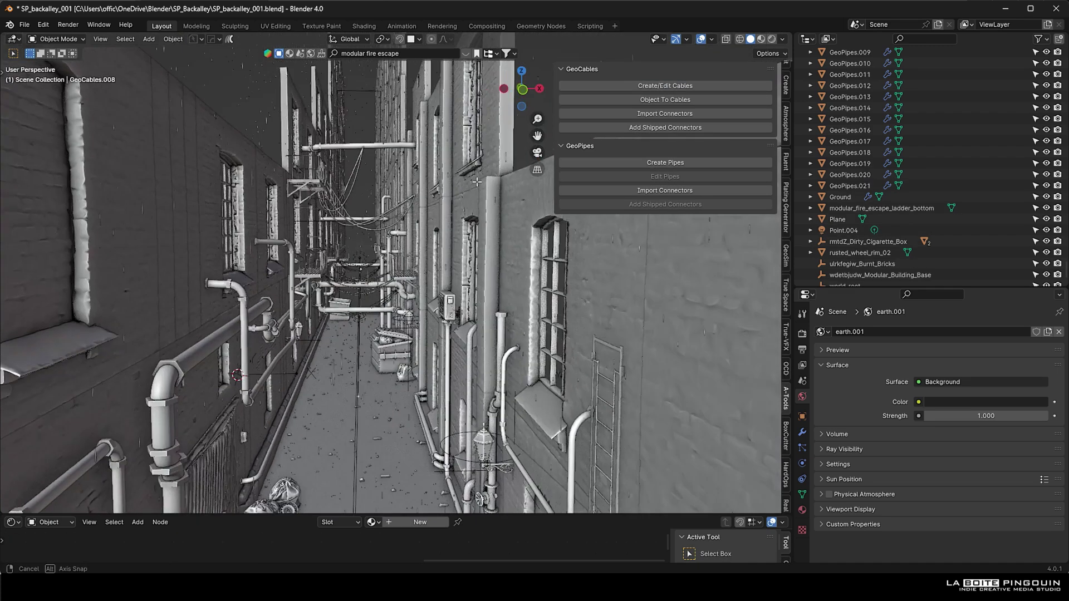
middle_drag(412, 267, 438, 239)
drag(434, 187, 192, 219)
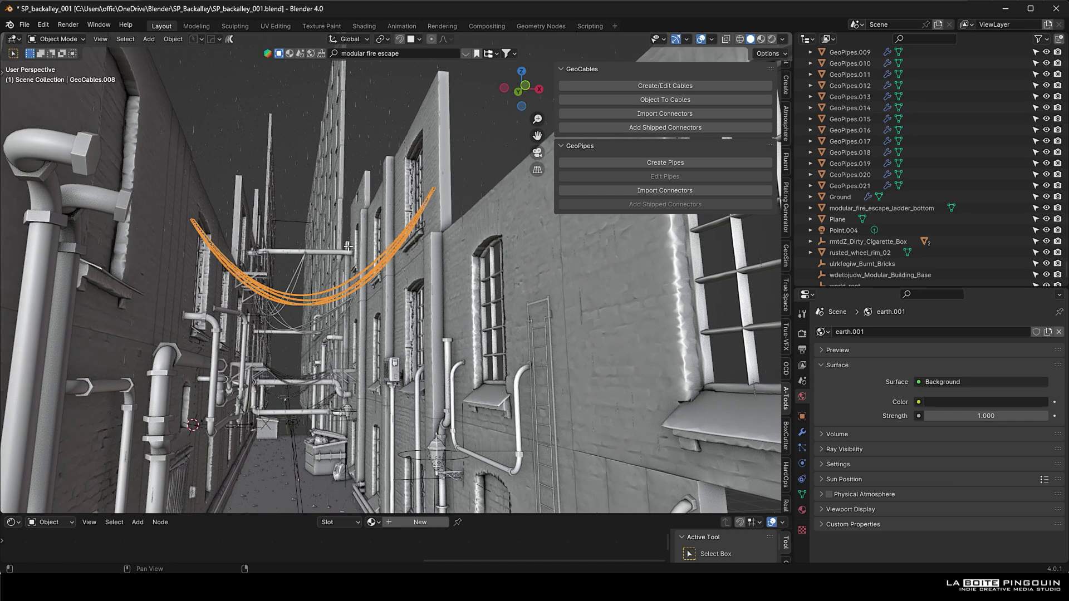
click(801, 433)
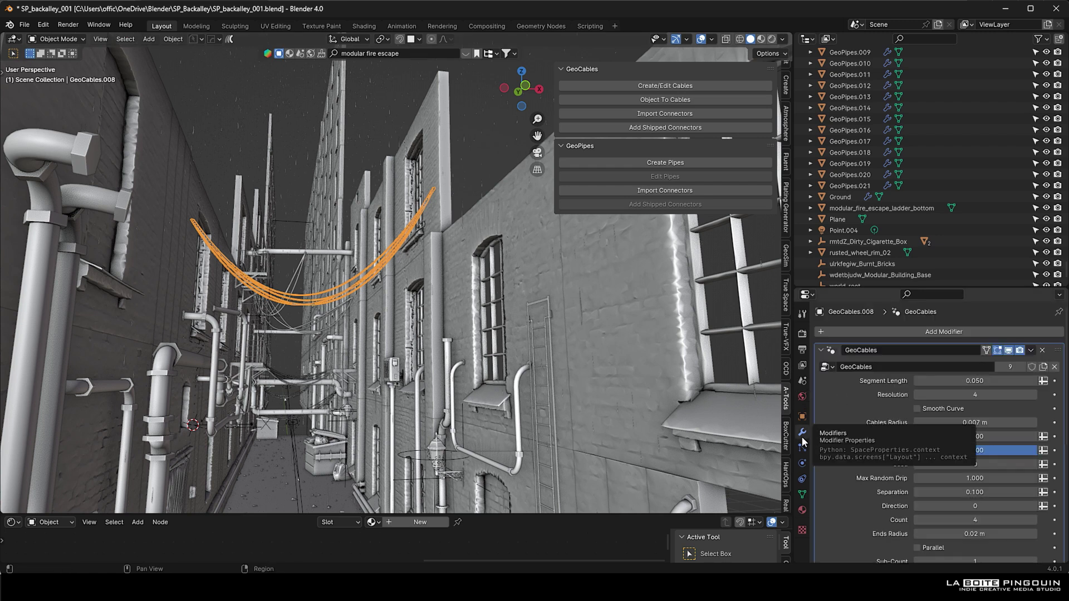
Set the hanging cables to segment length 0.170, cables radius 0.025 m, seed 5, separation 1.470 and count 12.
scroll(895, 397, down, 1)
mouse_move(956, 359)
mouse_down()
mouse_move(1004, 359)
mouse_move(963, 359)
mouse_up()
mouse_move(955, 401)
mouse_down()
mouse_move(996, 401)
mouse_move(966, 401)
mouse_up()
drag(954, 442, 1055, 498)
drag(985, 470, 1032, 470)
middle_drag(334, 256, 316, 273)
scroll(316, 273, down, 5)
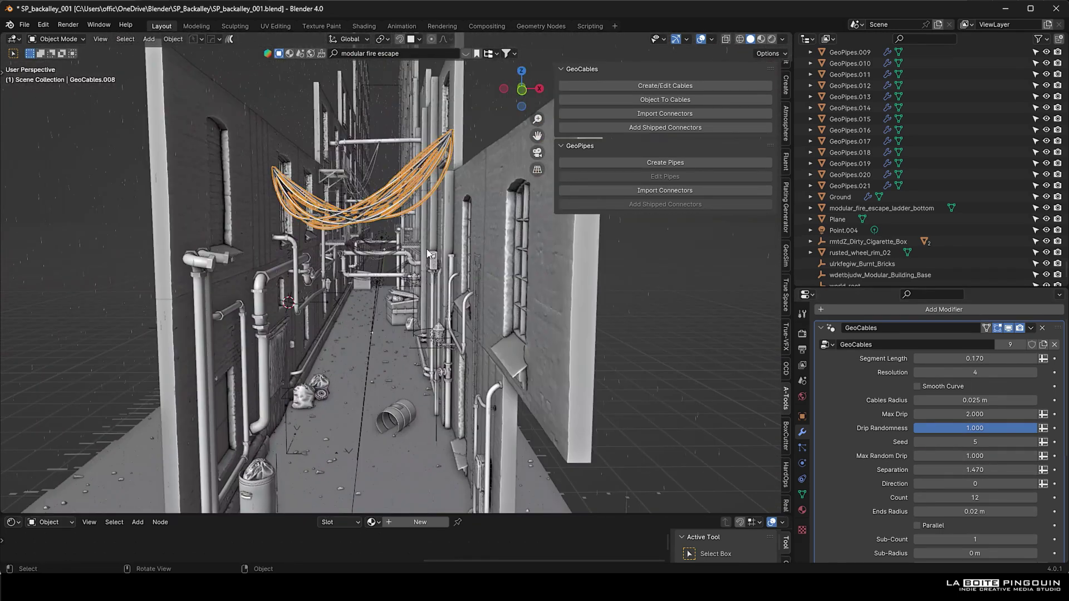
Delete the hanging cables and create a GeoPipes pipe across the alley between the two facing walls.
key(Delete)
scroll(463, 188, up, 3)
click(607, 162)
drag(588, 271, 185, 203)
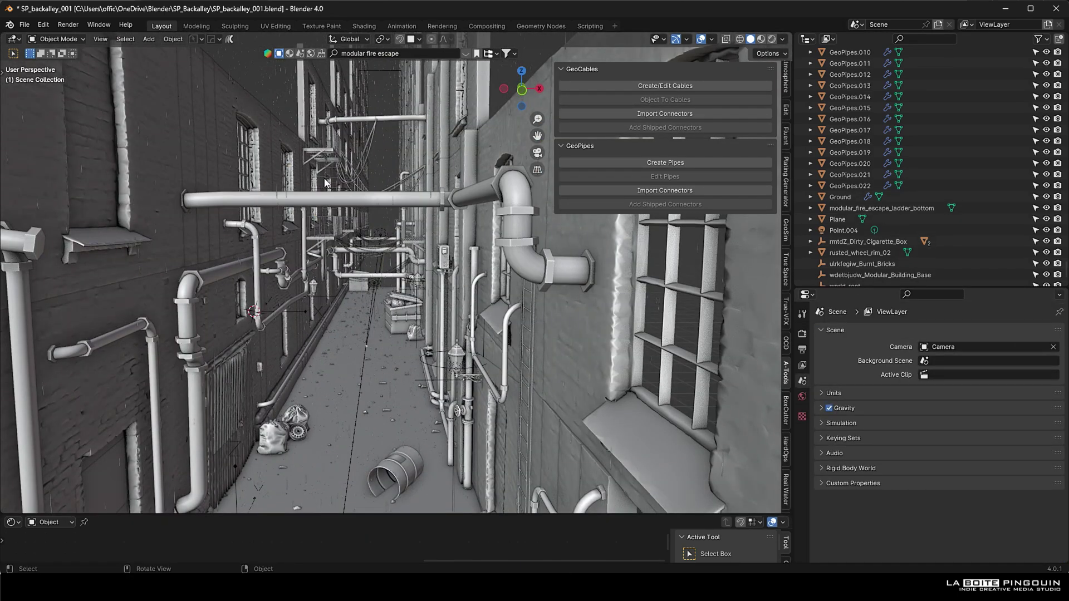
Set the new pipe's radius to 0.09 m, bevel radius to 0.263 m and rings vertices to 53.
middle_drag(356, 304, 395, 257)
click(409, 248)
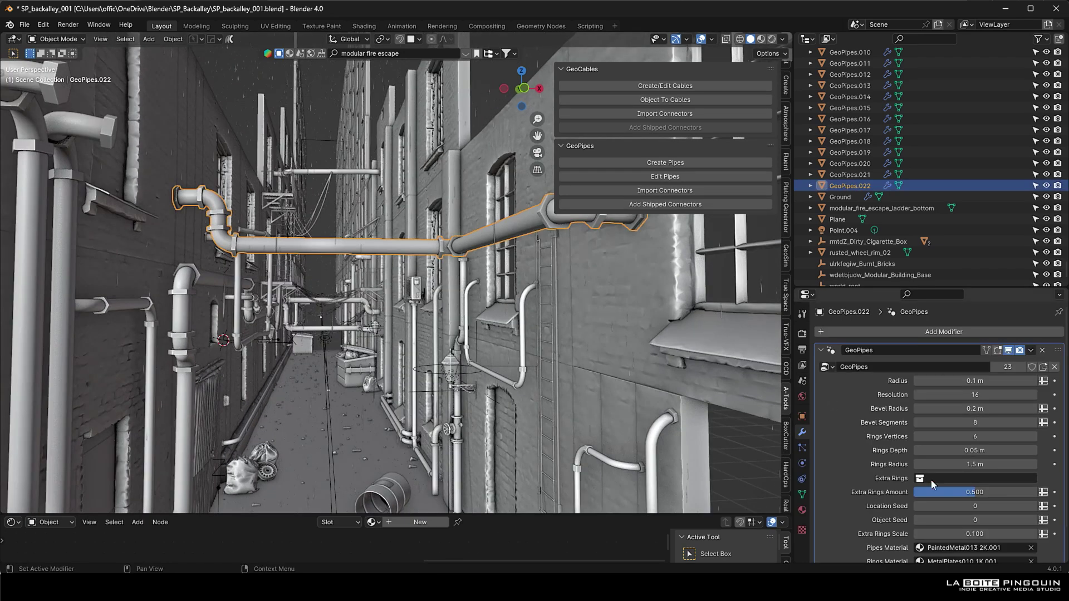
drag(991, 380, 960, 436)
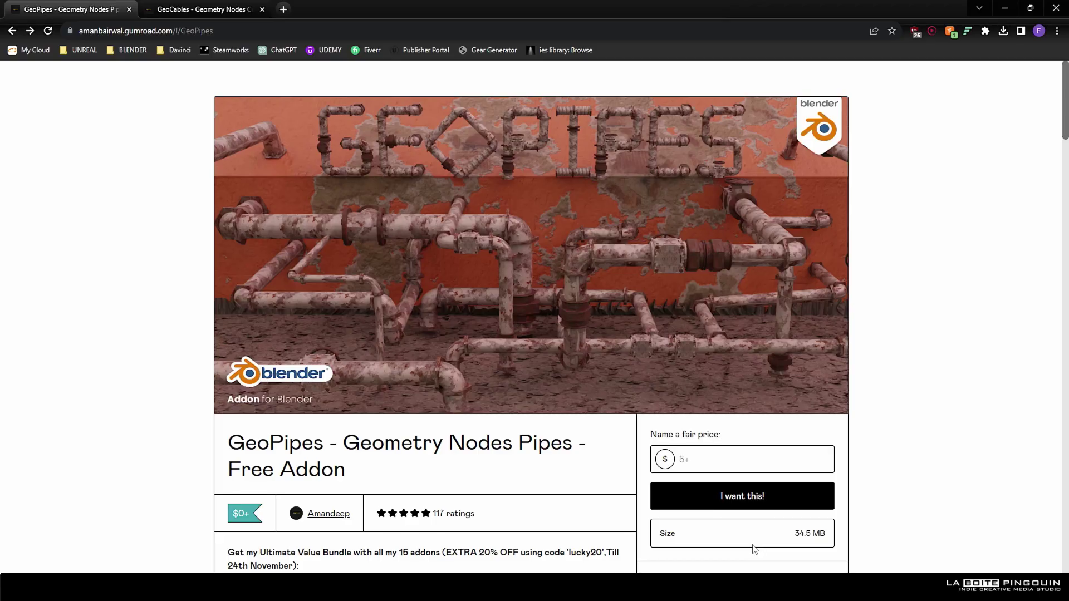
In the web browser, view the GeoPipes and GeoCables add-on pages on Gumroad.
click(716, 458)
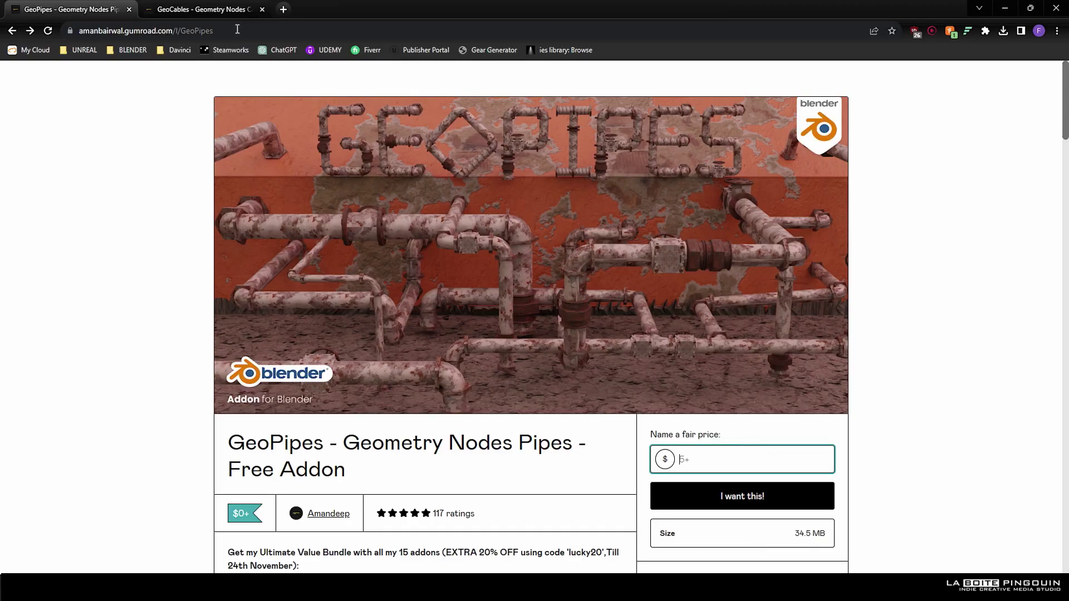
click(225, 10)
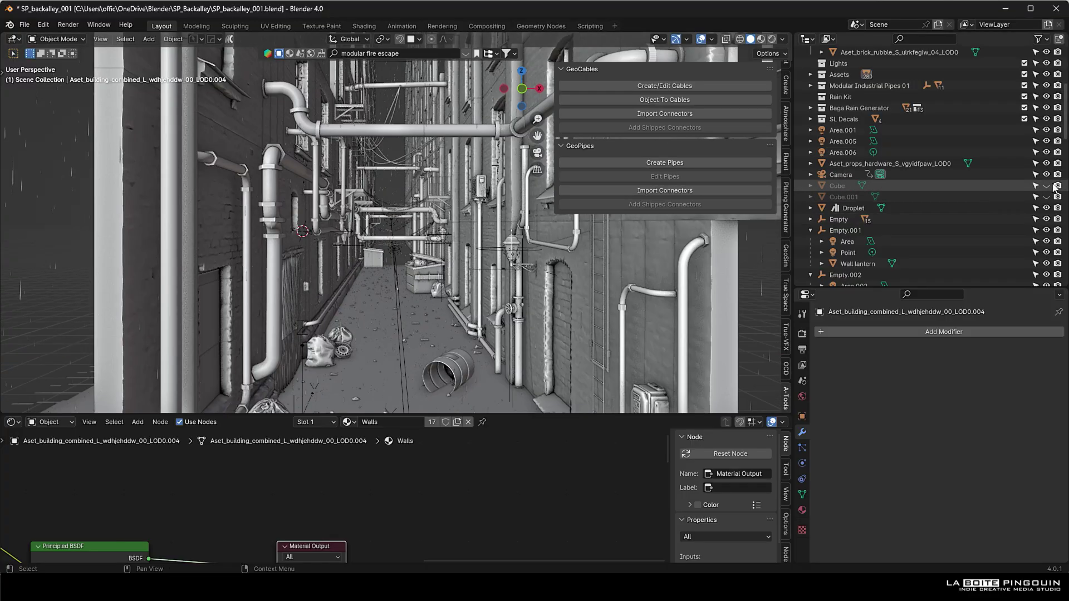
Back in Blender, unhide and select the Cube fog volume, then enlarge the shader editor and frame its Fog node tree.
click(1046, 186)
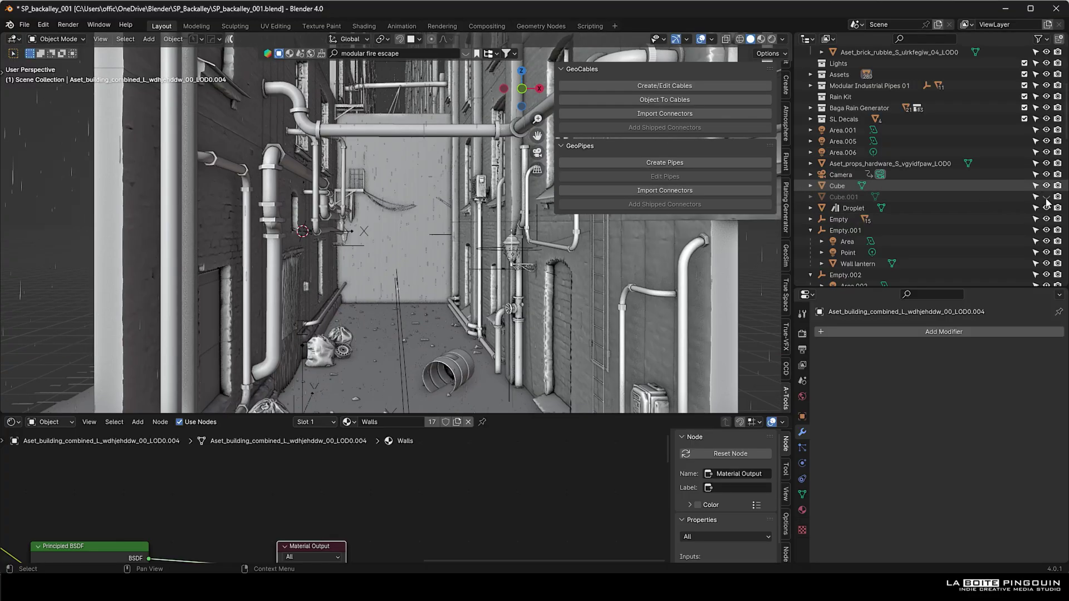
click(427, 165)
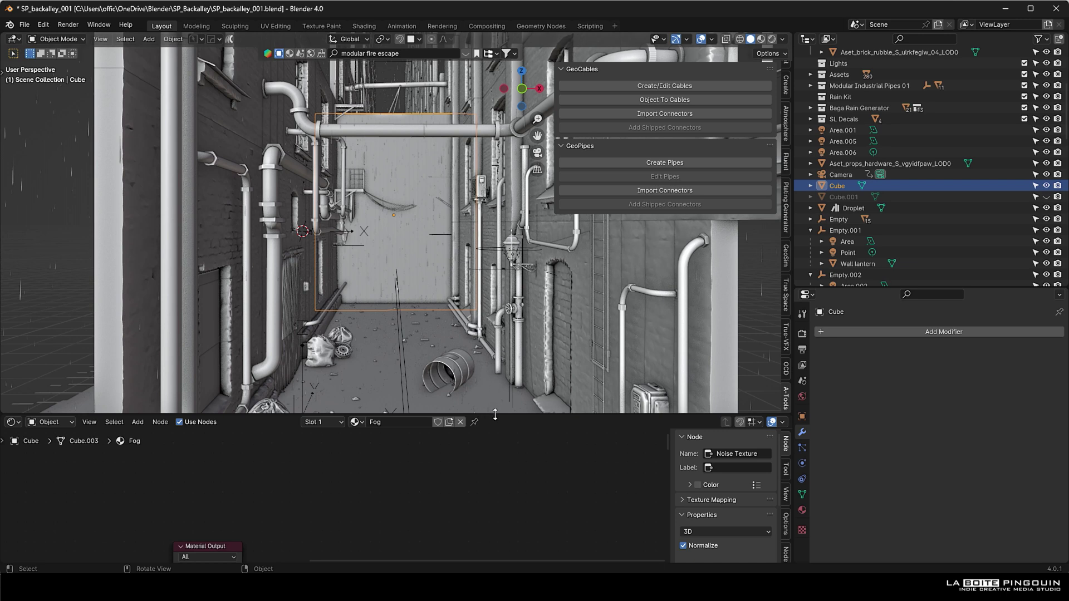
drag(497, 414, 490, 236)
middle_drag(126, 394, 257, 332)
key(Home)
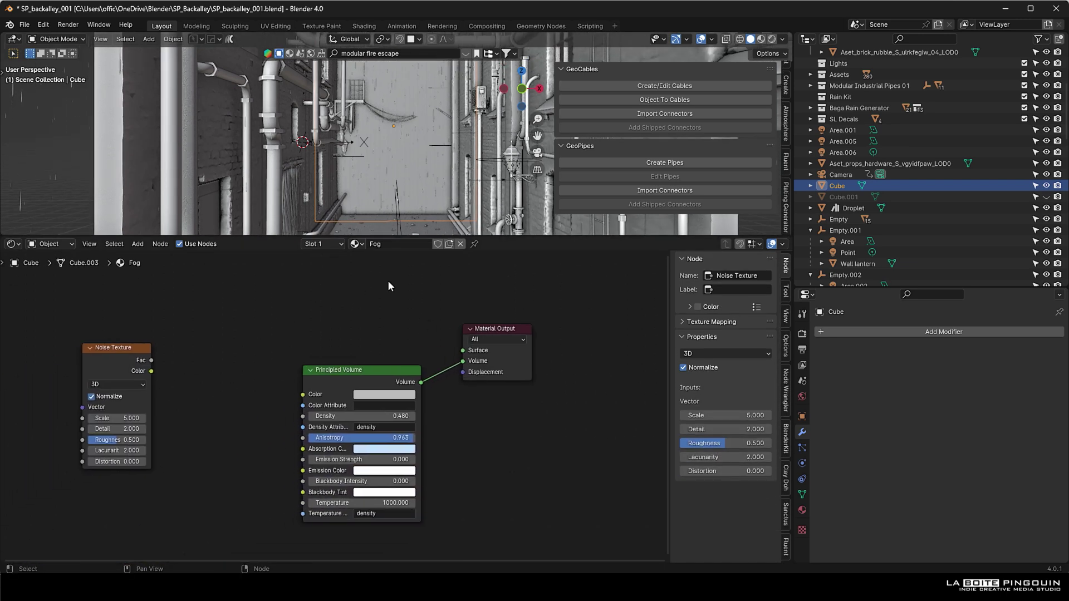
Delete the unconnected Noise Texture from the Fog material and line up the Principled Volume node with the Material Output.
click(102, 391)
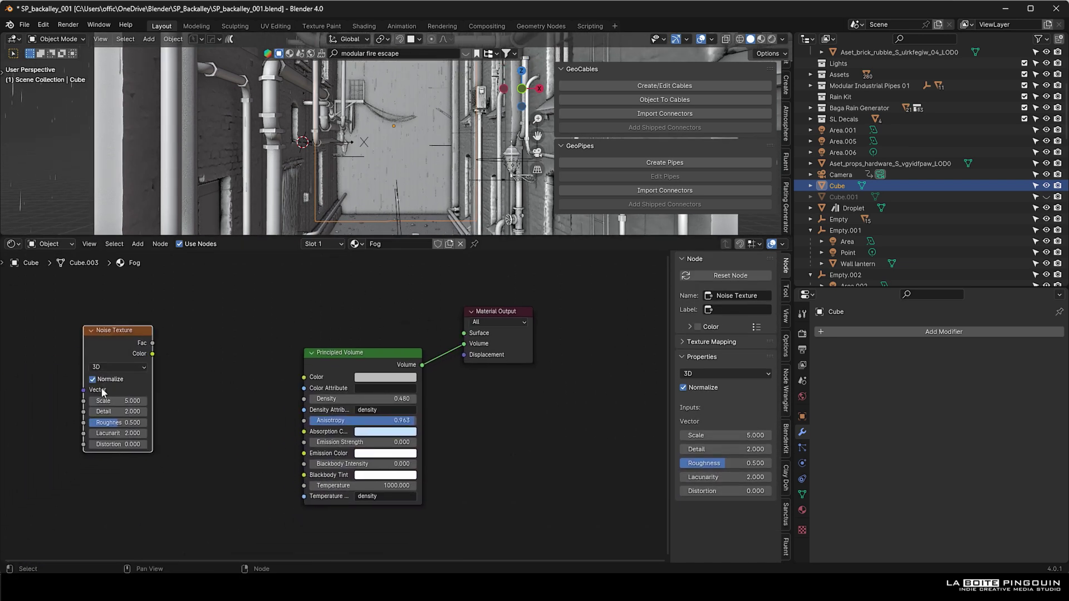
key(x)
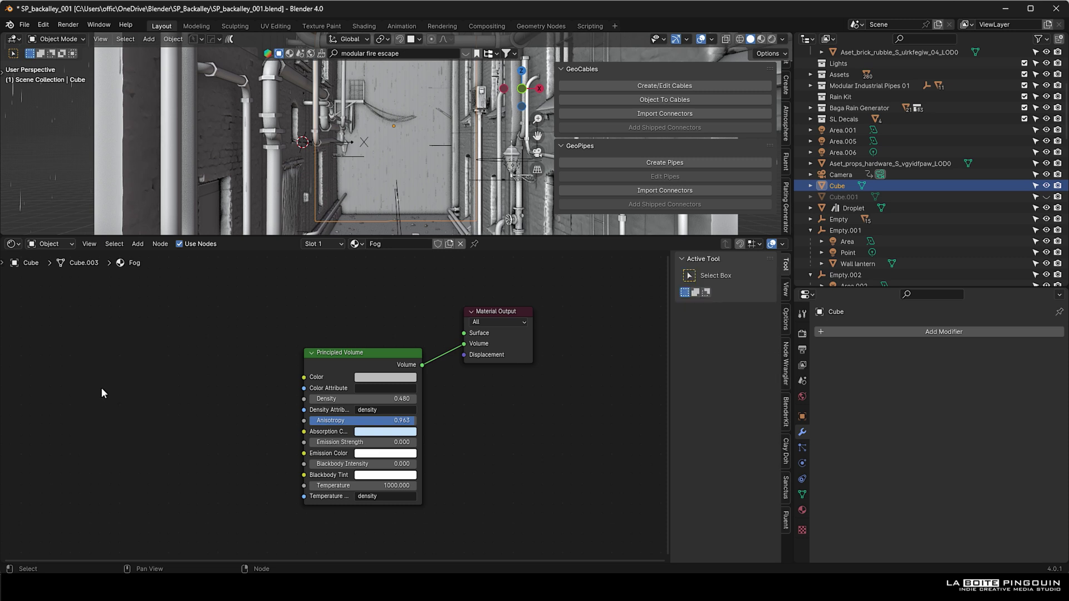
click(379, 352)
drag(379, 352, 380, 317)
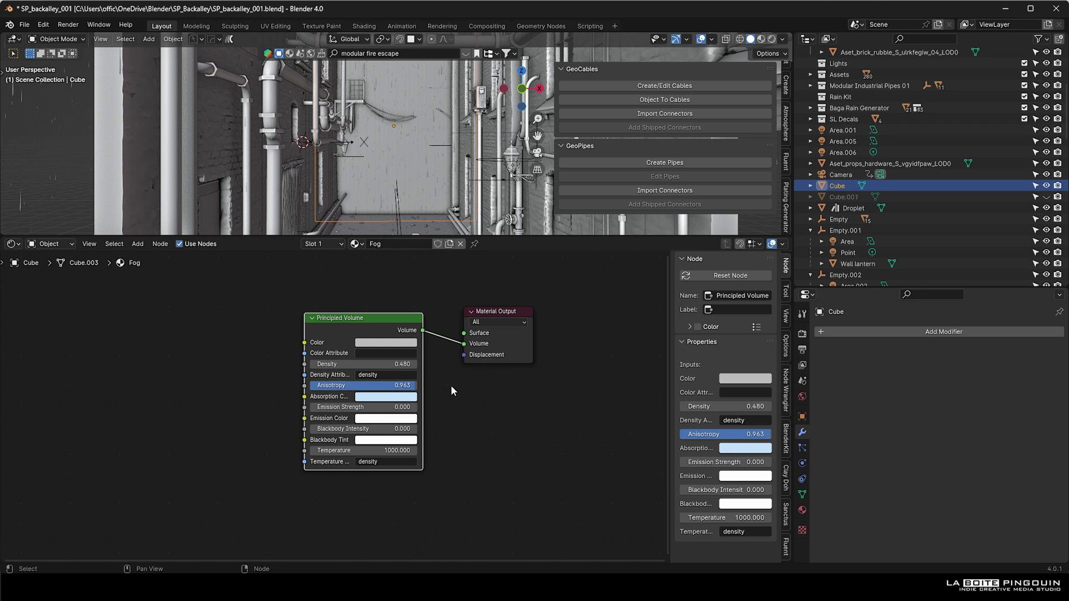
drag(506, 308, 519, 304)
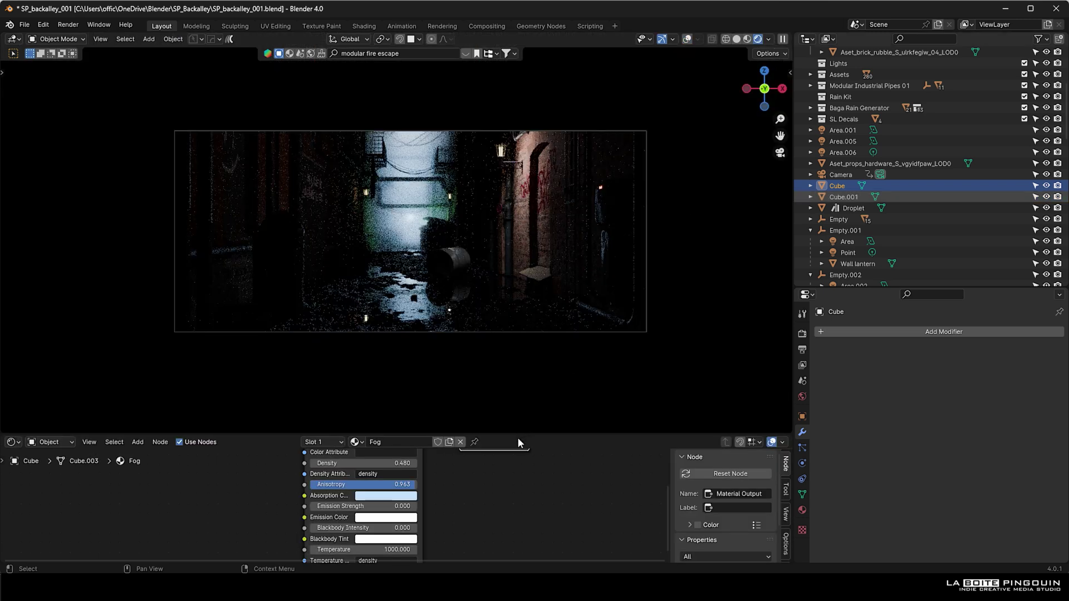
Switch the viewport from rendered to solid shading and select the closer fog volume Cube.001 with overlays displayed.
click(737, 39)
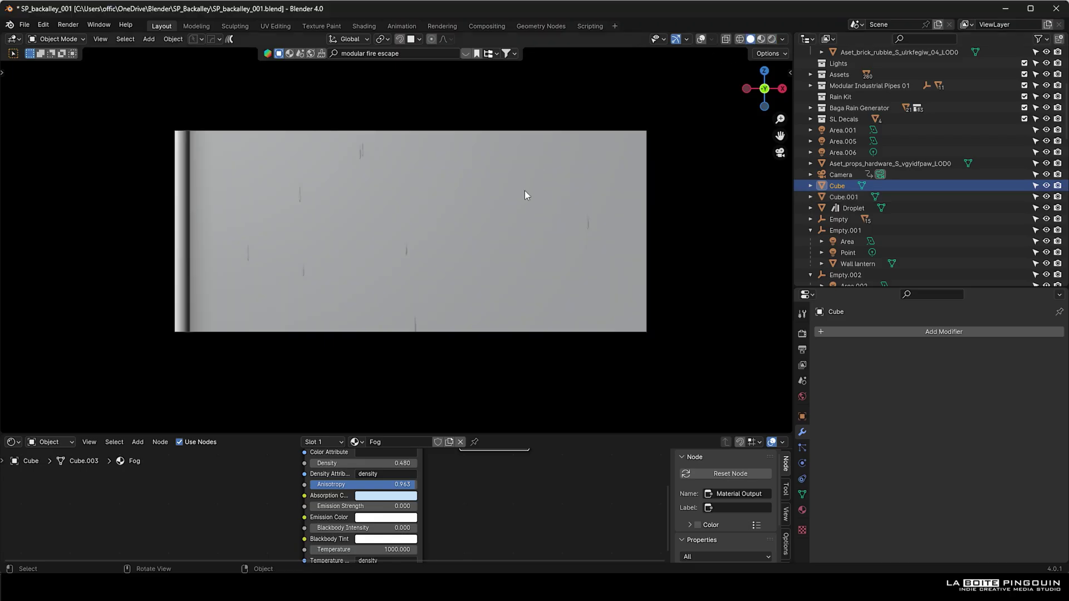
click(485, 227)
scroll(460, 196, down, 4)
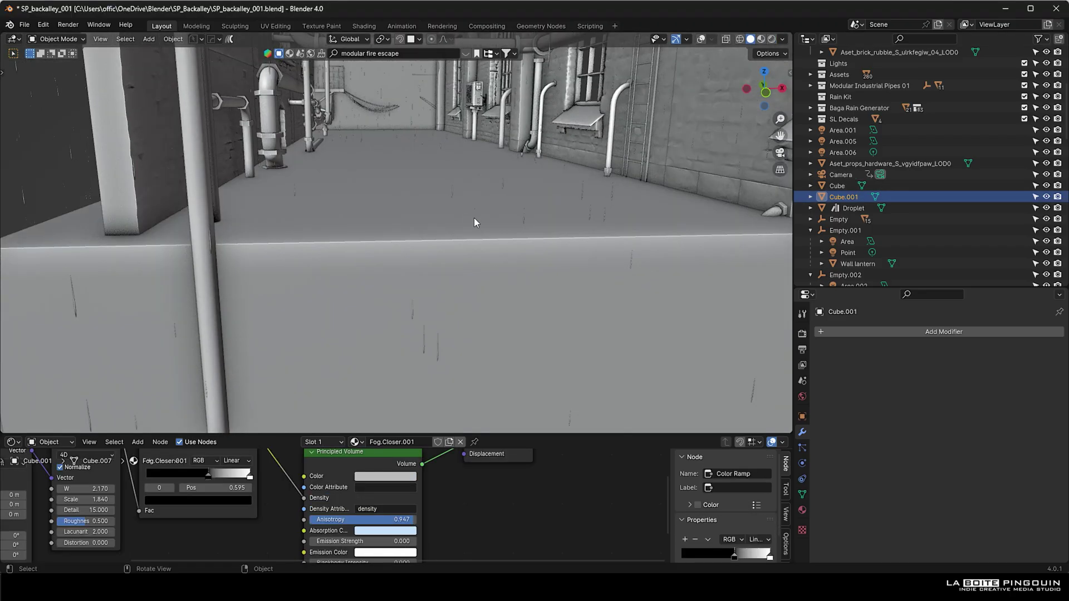
scroll(465, 233, down, 3)
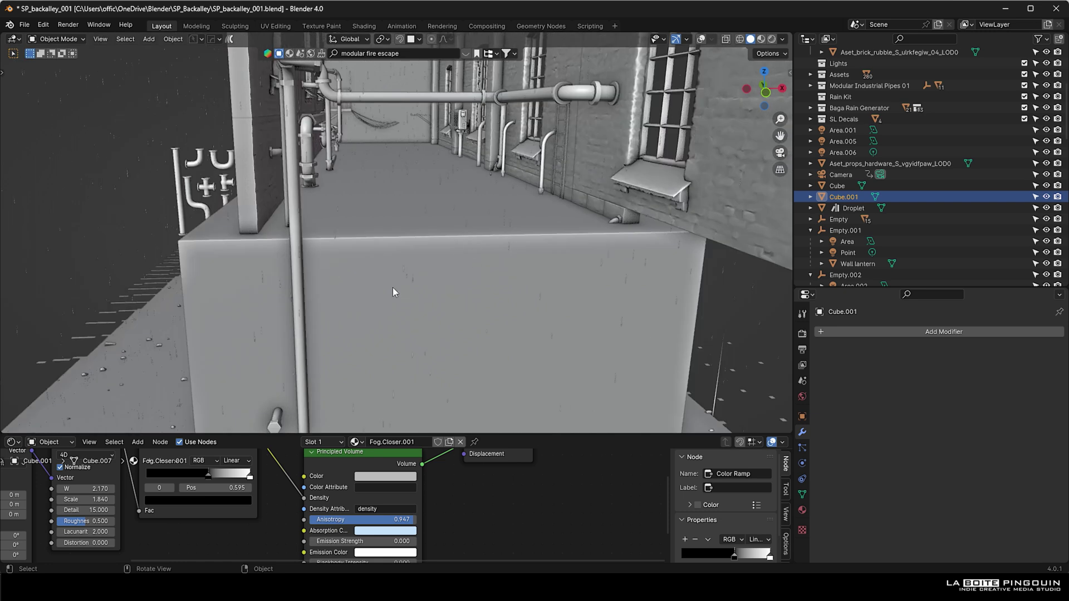
drag(637, 435, 638, 376)
click(702, 40)
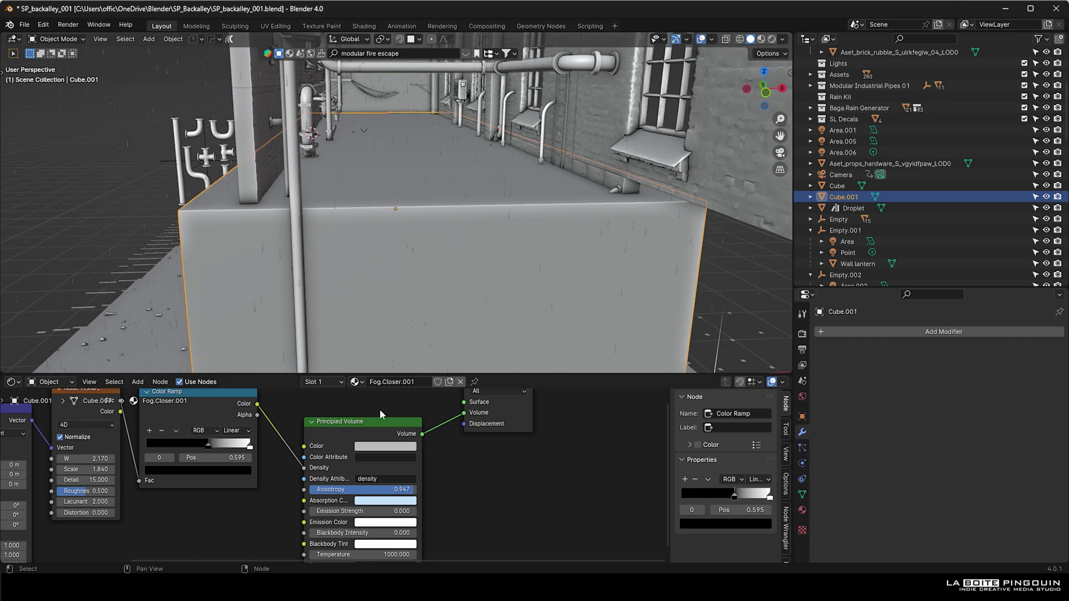
Examine how the Noise Texture and Color Ramp drive the volume density in the Fog.Closer.001 node tree.
key(Home)
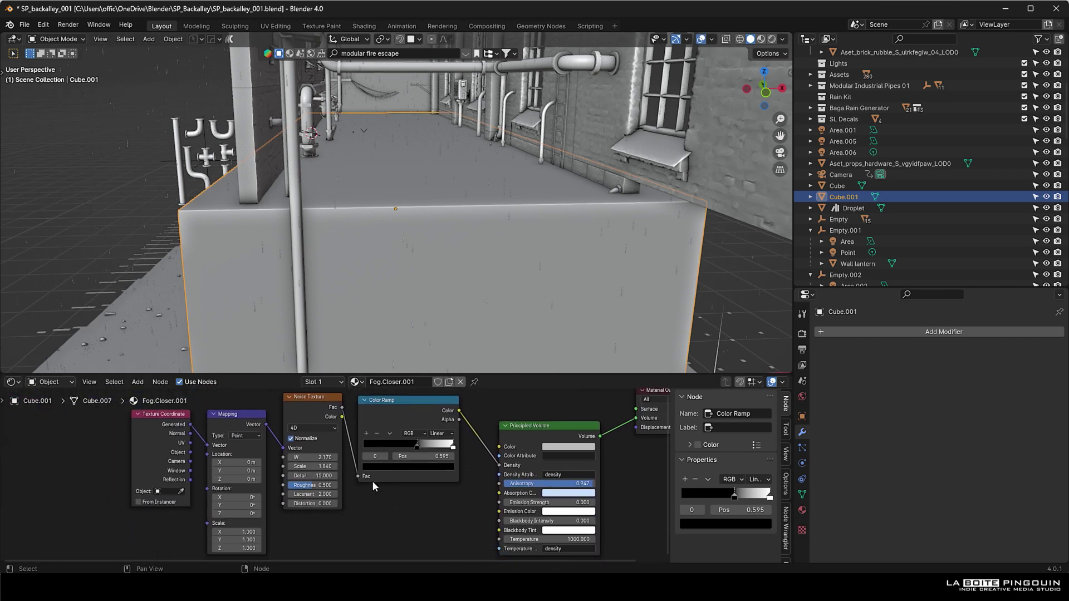
drag(390, 512, 275, 402)
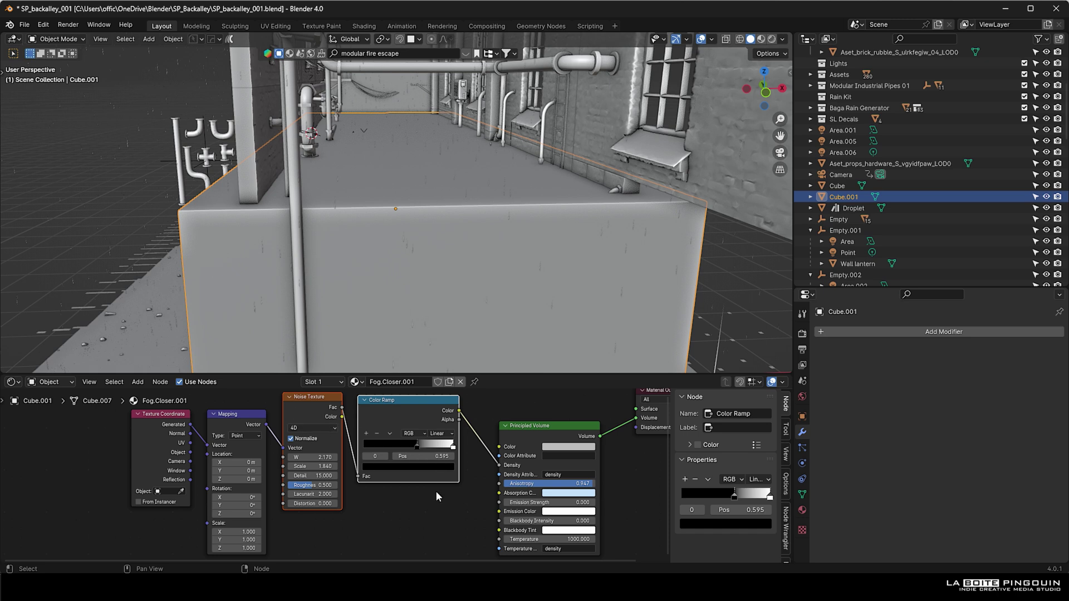
shift+middle_drag(446, 491, 369, 485)
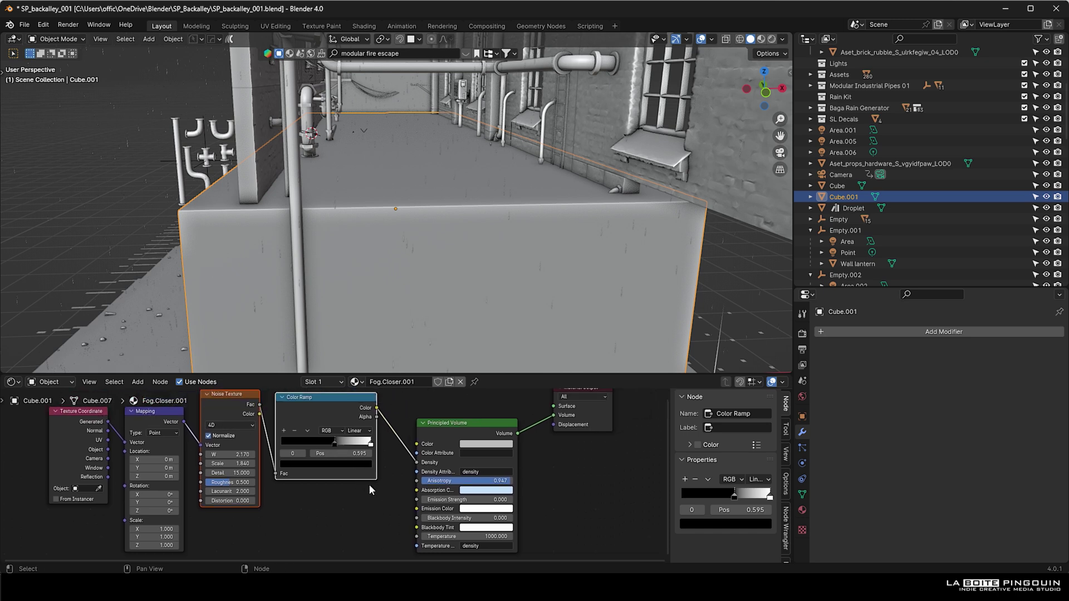
click(559, 462)
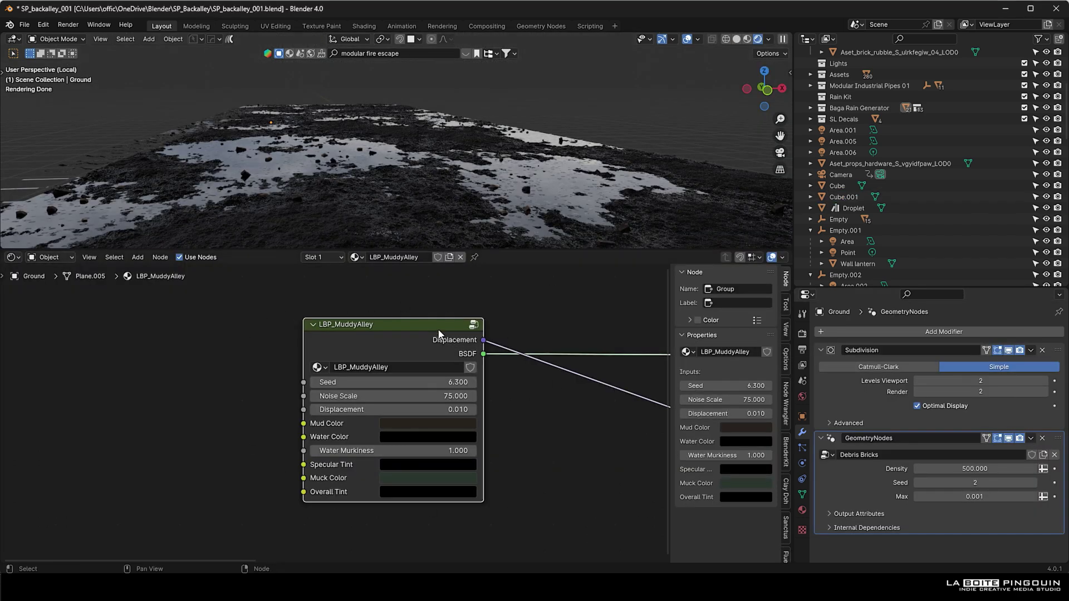
Open the ground's LBP_MuddyAlley node group and examine the Noise Textures Masks frame.
key(Tab)
scroll(379, 366, down, 10)
middle_drag(359, 370, 336, 371)
scroll(455, 390, up, 9)
scroll(447, 387, up, 3)
scroll(407, 391, up, 3)
scroll(336, 373, up, 1)
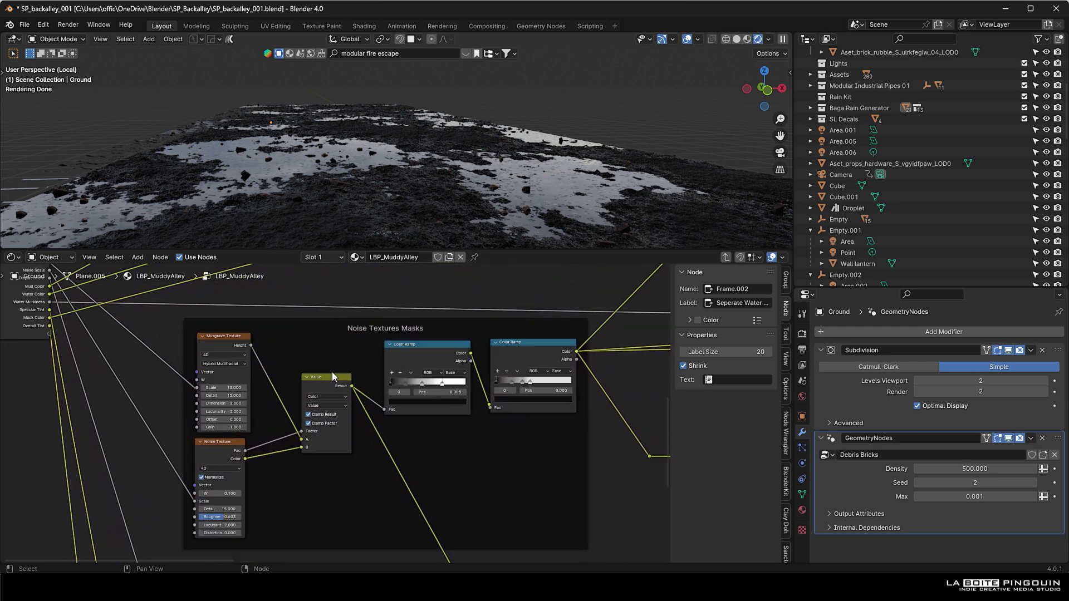
middle_drag(368, 339, 330, 332)
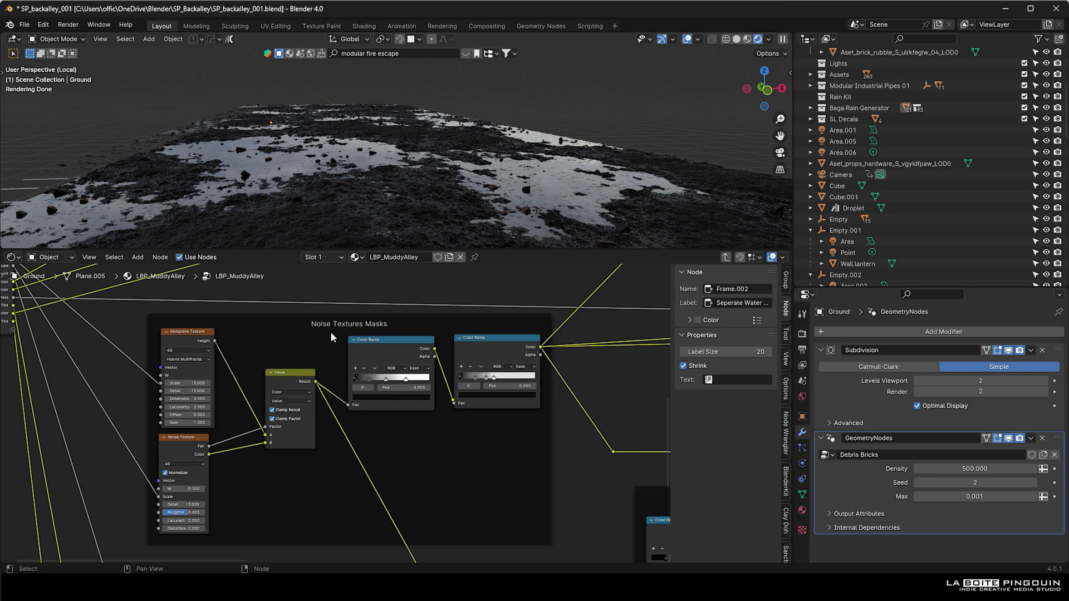
Examine the Displacement frame of the muddy alley group and its Color Ramp and Displacement nodes.
scroll(329, 332, down, 2)
middle_drag(505, 363, 299, 304)
scroll(356, 356, up, 3)
middle_drag(443, 346, 397, 337)
scroll(396, 338, up, 1)
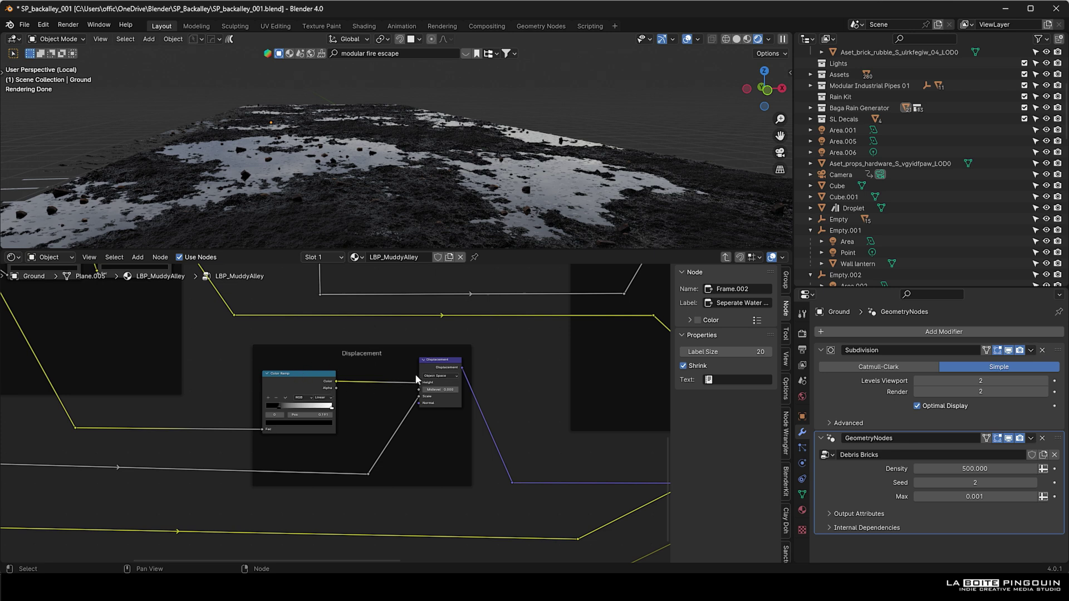
Examine the frame that separates water from mud by inverting the mask in the muddy alley group.
scroll(453, 379, down, 5)
middle_drag(457, 373, 158, 386)
middle_drag(458, 363, 604, 395)
middle_drag(300, 364, 476, 464)
middle_drag(472, 399, 446, 422)
middle_drag(370, 399, 243, 444)
scroll(384, 372, up, 2)
middle_drag(435, 349, 394, 372)
scroll(394, 371, up, 1)
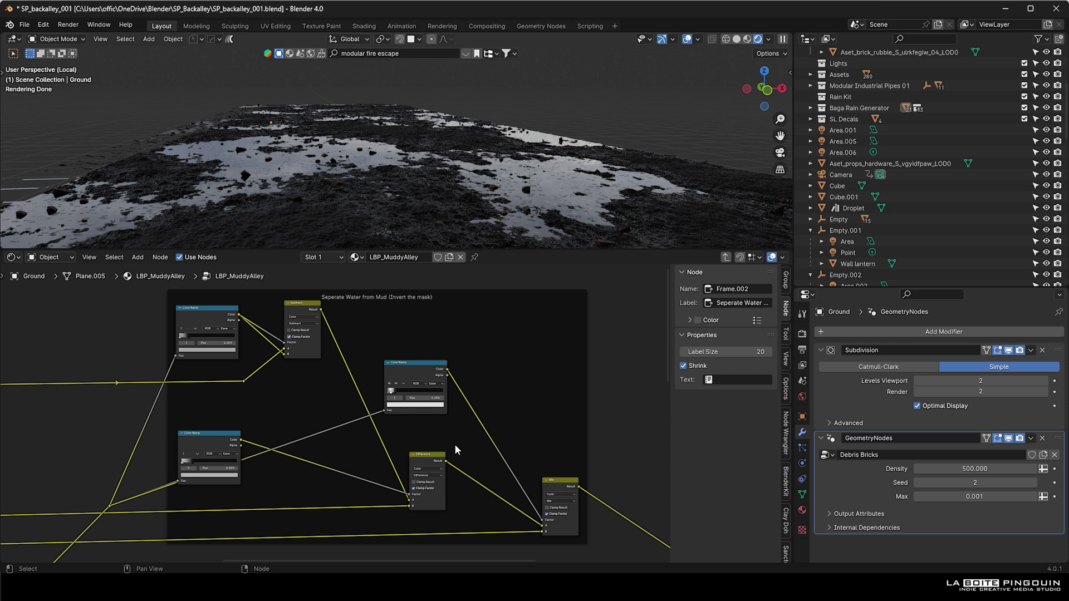
Examine the Normal and Roughness frame and its connections through the Principled BSDF to the Group Output.
scroll(455, 445, down, 3)
middle_drag(467, 460, 437, 352)
middle_drag(416, 438, 427, 328)
scroll(411, 343, up, 3)
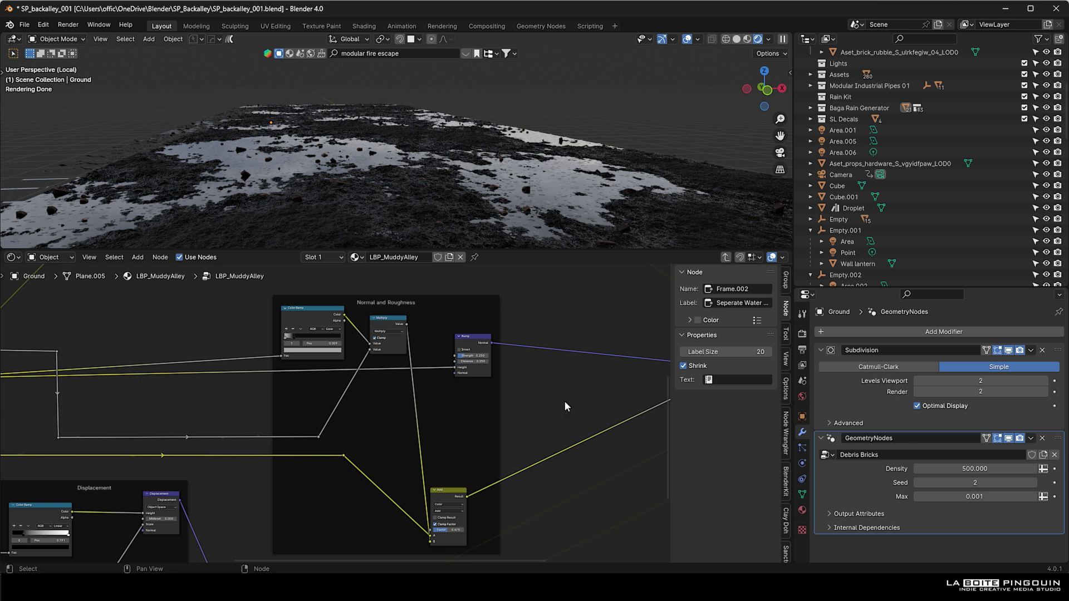
middle_drag(578, 392, 252, 382)
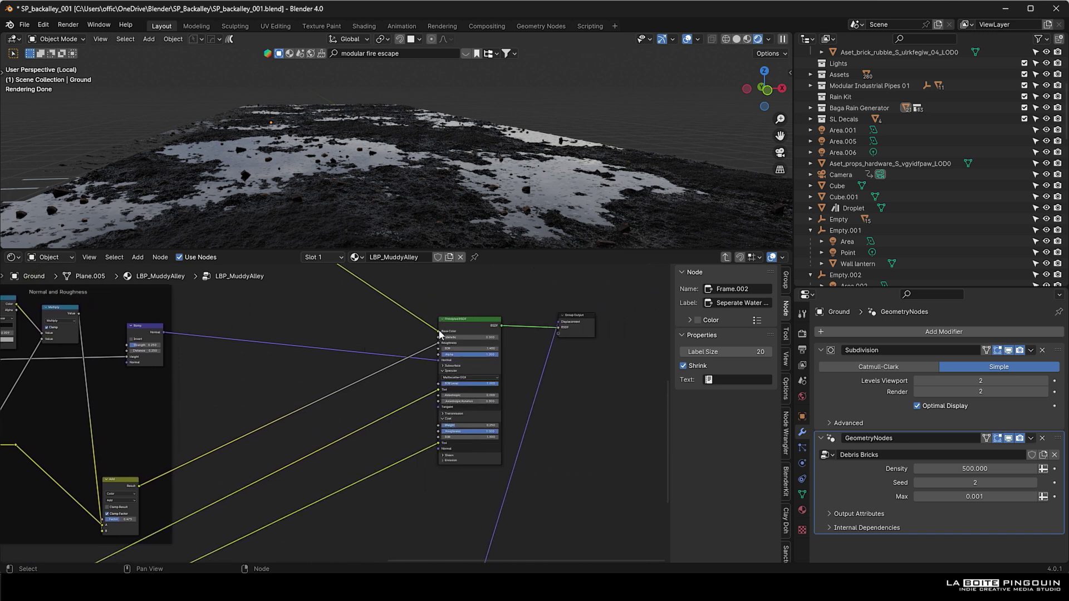
scroll(225, 375, down, 2)
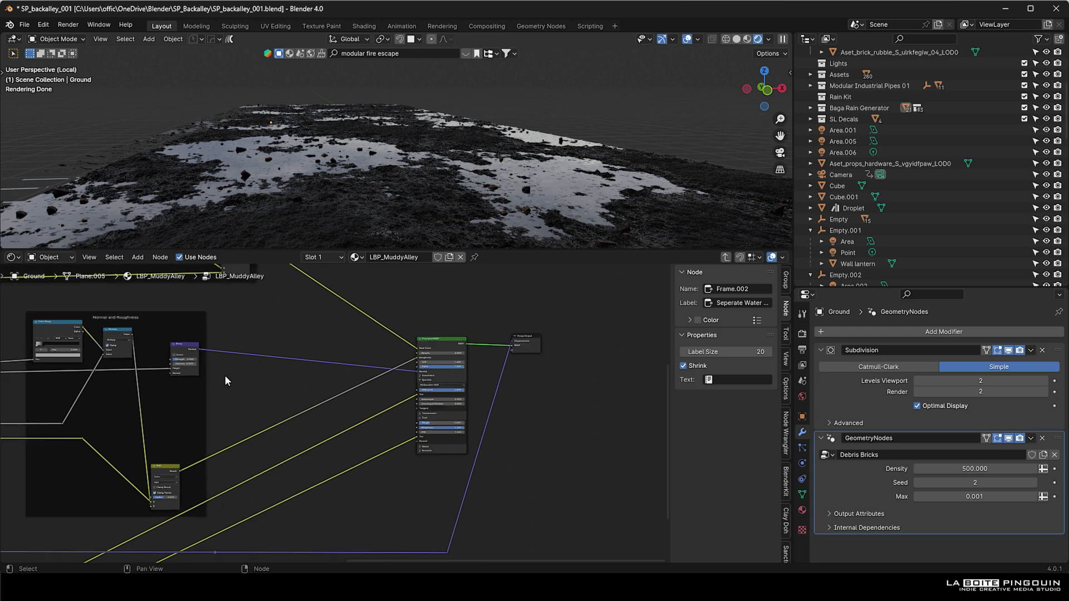
Examine the Group Input node at the start of the LBP_MuddyAlley node group and the sockets it exposes.
middle_drag(134, 372, 565, 365)
middle_drag(161, 346, 571, 342)
scroll(402, 366, up, 3)
scroll(402, 367, up, 1)
middle_drag(416, 349, 377, 390)
scroll(293, 364, up, 1)
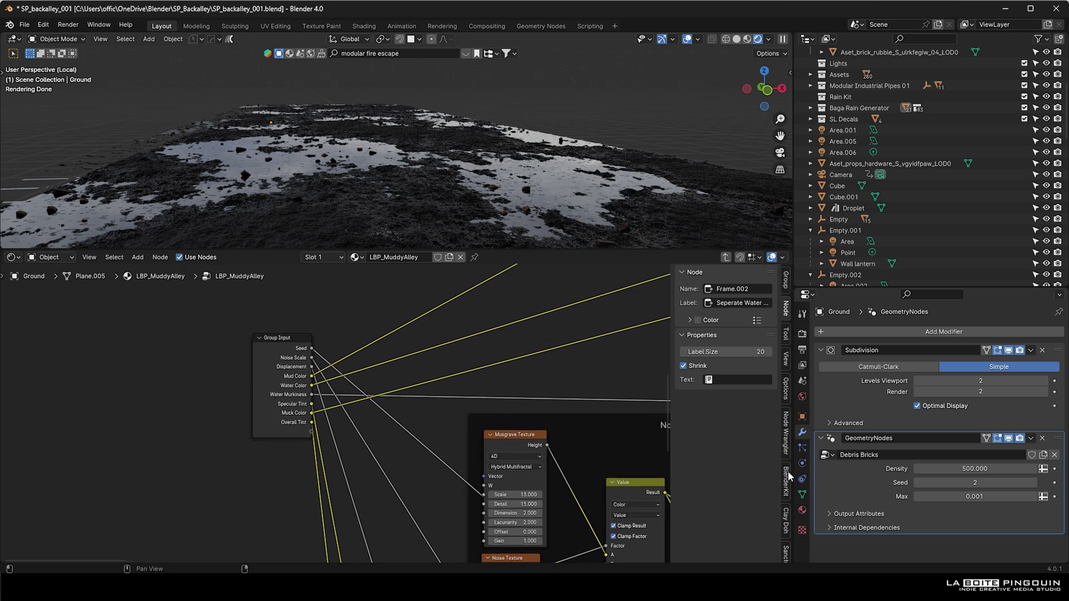
Show the ground material's Baga Rain Generator surface settings and exit the LBP_MuddyAlley node group.
click(802, 510)
scroll(850, 430, down, 4)
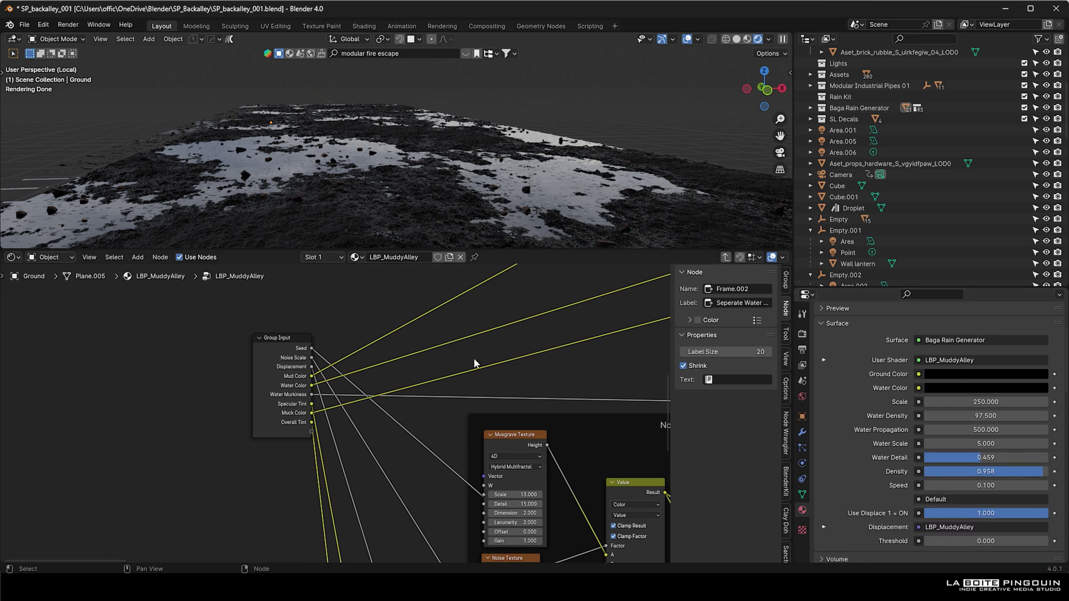
key(Tab)
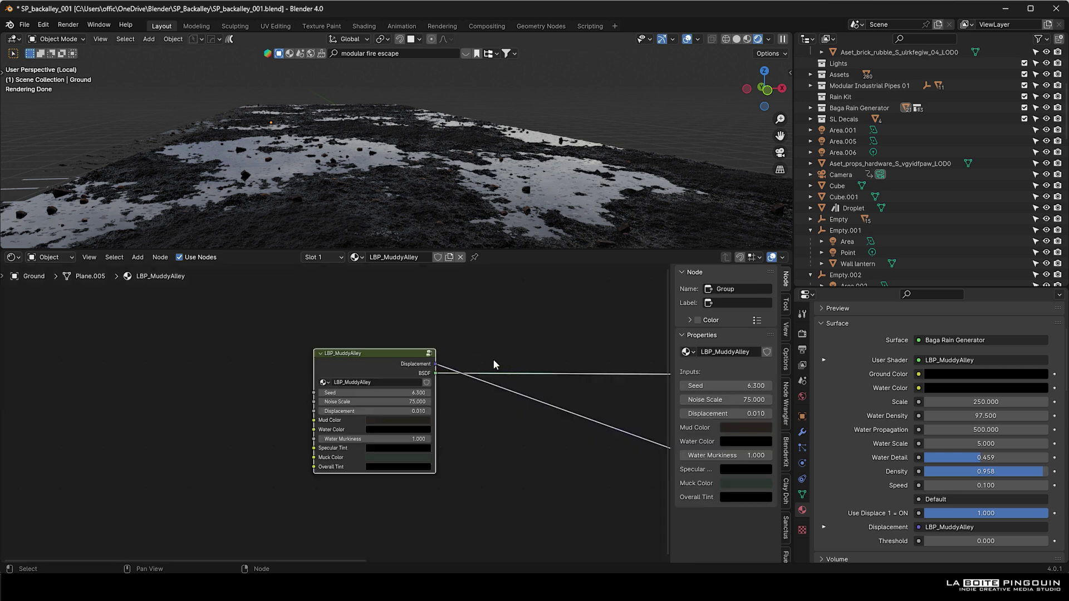
scroll(479, 352, up, 1)
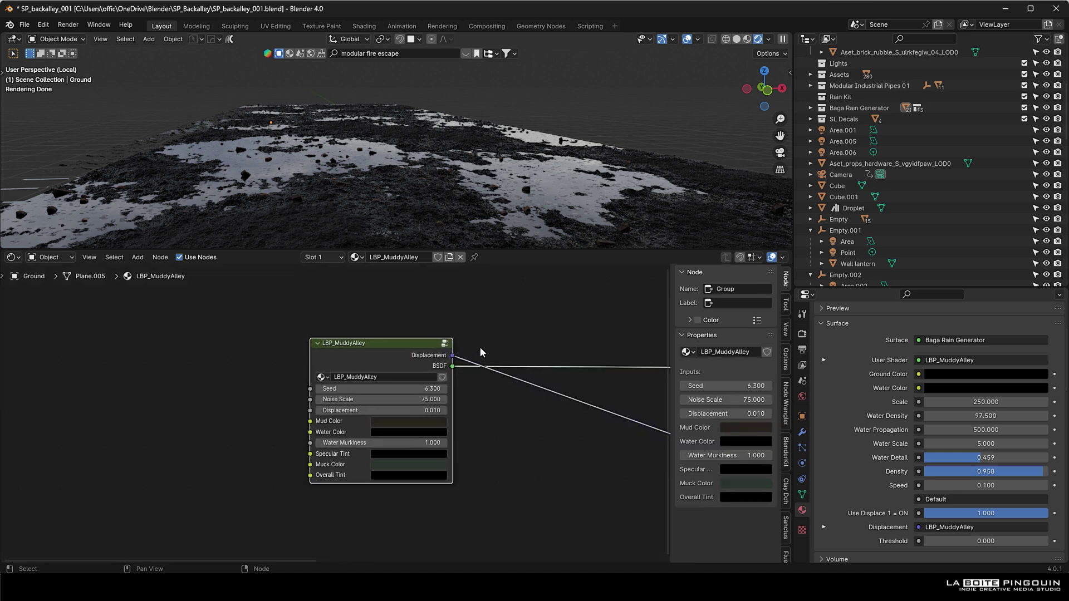
click(506, 424)
Change the shader editor to the Geometry Node Editor, select the ground and examine its Debris Bricks node tree.
click(12, 257)
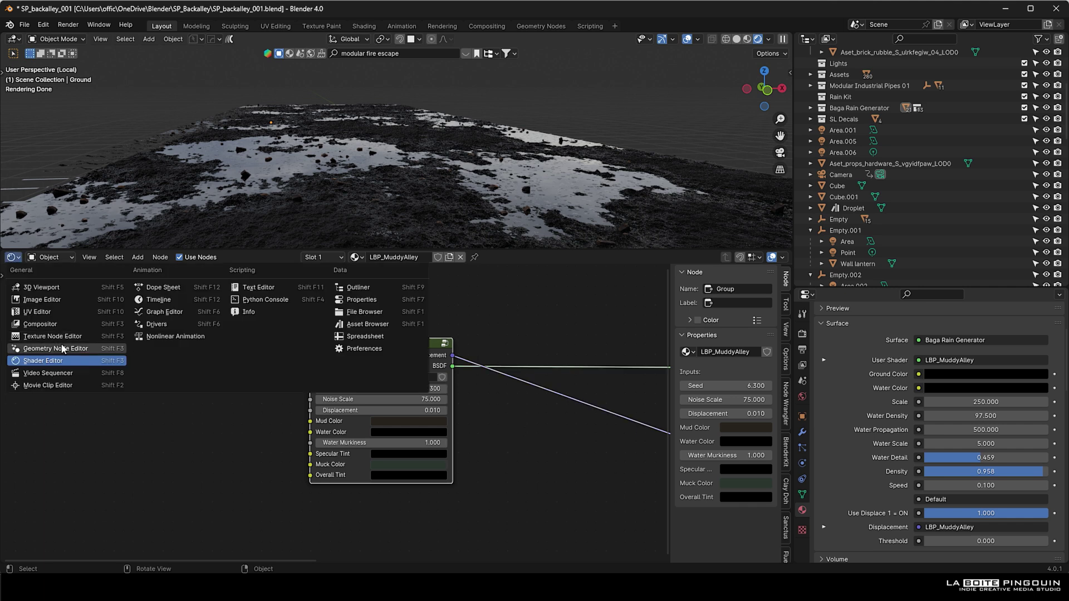
click(83, 374)
click(409, 210)
scroll(390, 339, down, 5)
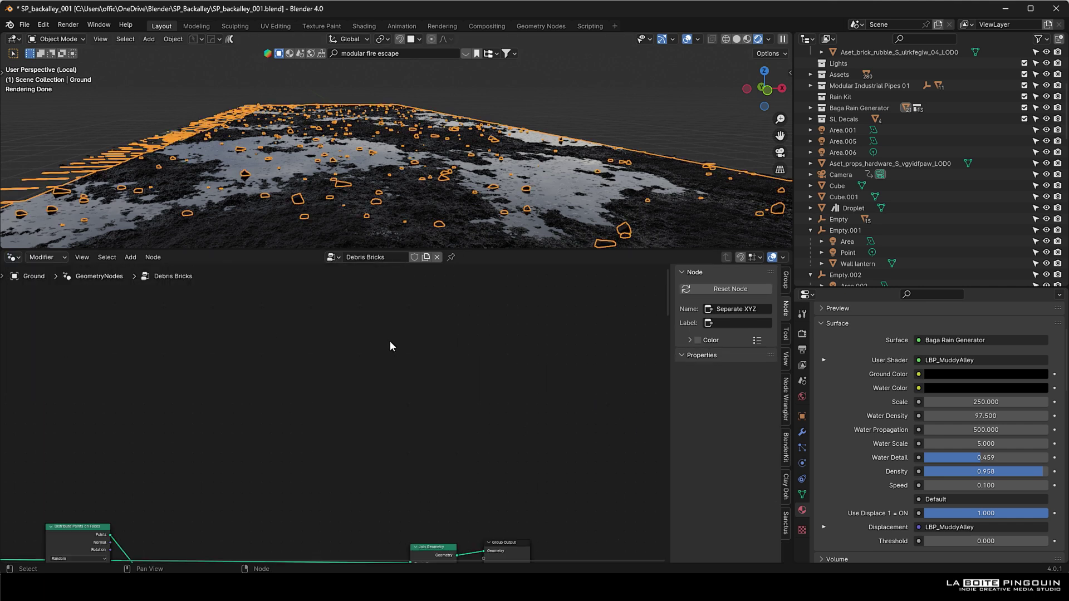
middle_drag(259, 454, 321, 384)
scroll(415, 339, up, 5)
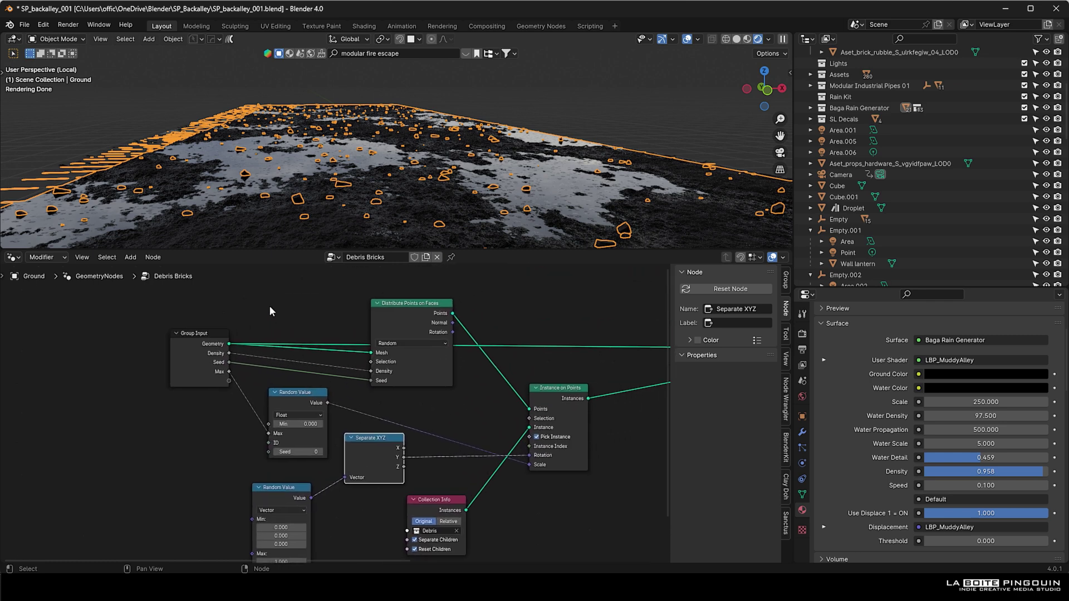
Examine the Group Input and Distribute Points on Faces nodes of the Debris Bricks tree and the links between them.
drag(416, 307, 412, 317)
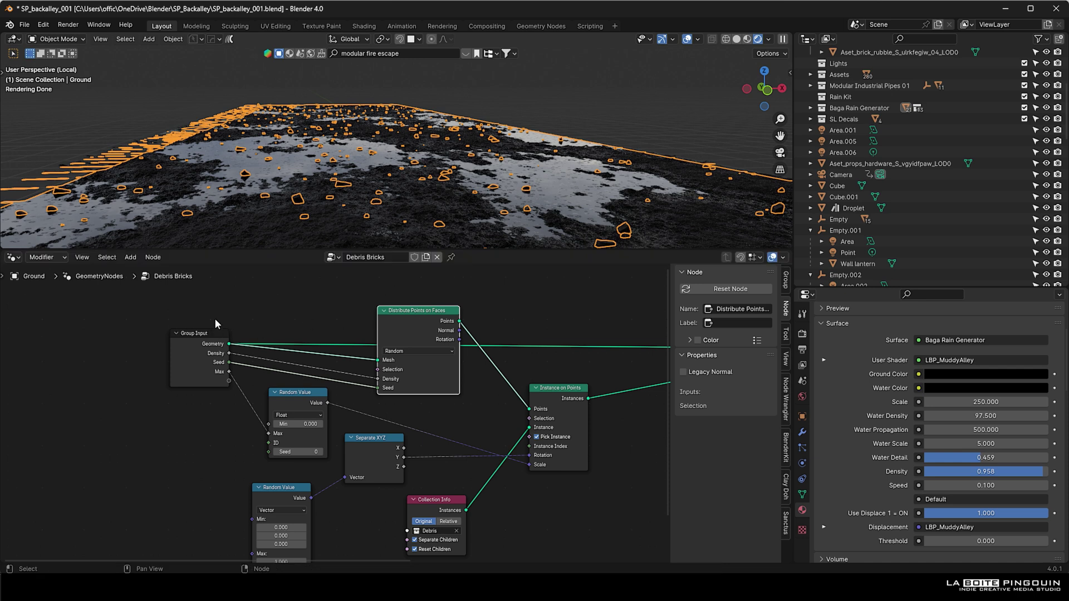
drag(215, 333, 215, 265)
middle_drag(371, 350, 355, 329)
drag(194, 295, 183, 362)
middle_drag(351, 369, 353, 340)
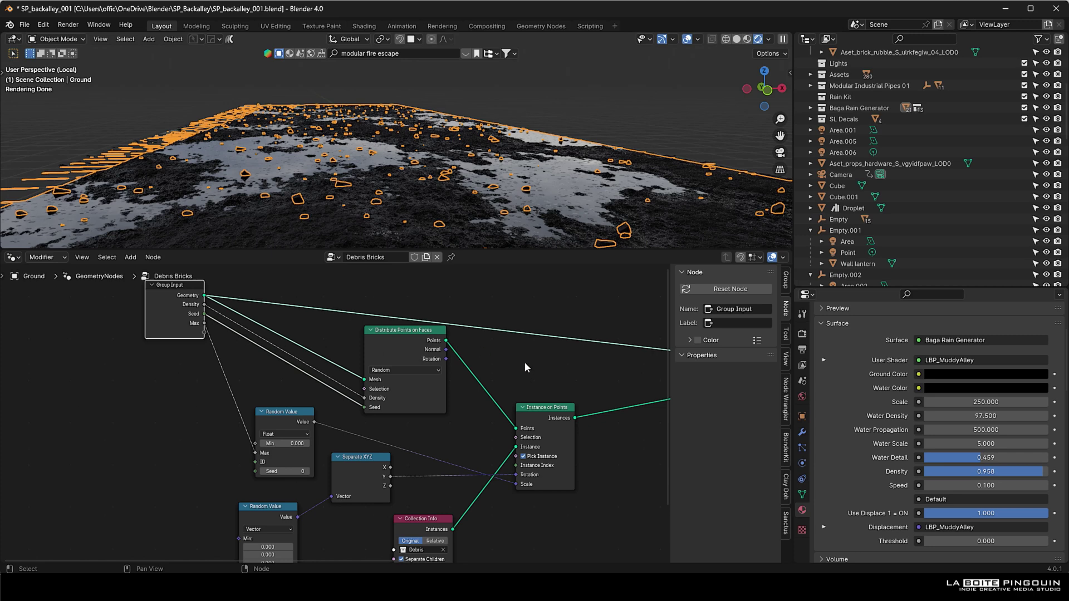
Examine the Instance on Points node, its link towards the output geometry, and the Collection Info node supplying the Debris collection.
middle_drag(519, 362, 251, 348)
drag(563, 335, 376, 312)
middle_drag(303, 332, 465, 313)
drag(433, 370, 349, 407)
middle_drag(340, 426, 378, 386)
drag(348, 446, 353, 442)
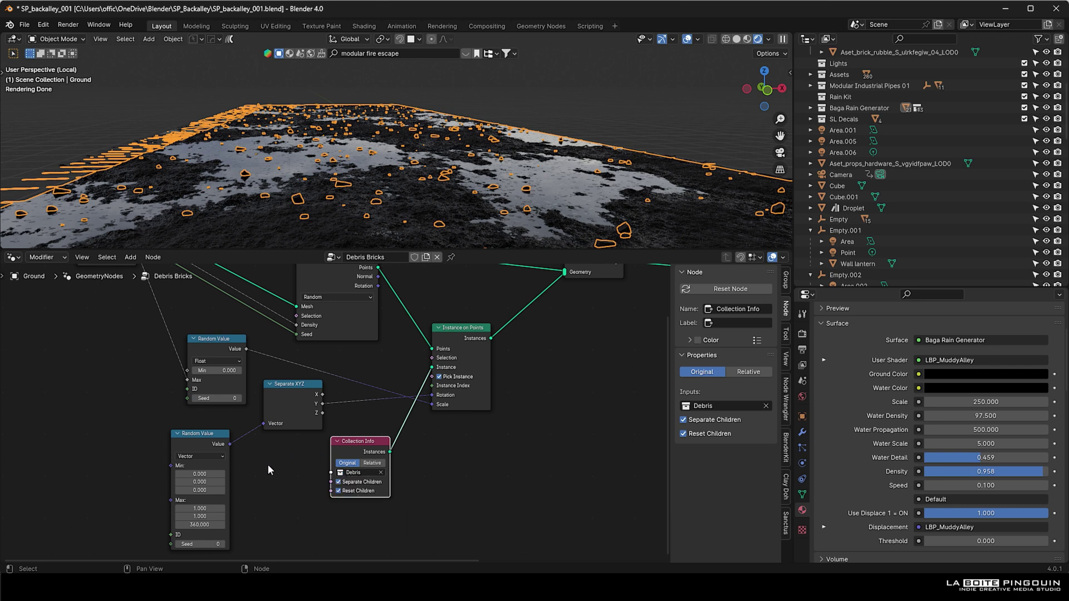
Examine how the vector Random Value node passes through Separate XYZ into the Rotation input of Instance on Points.
click(198, 444)
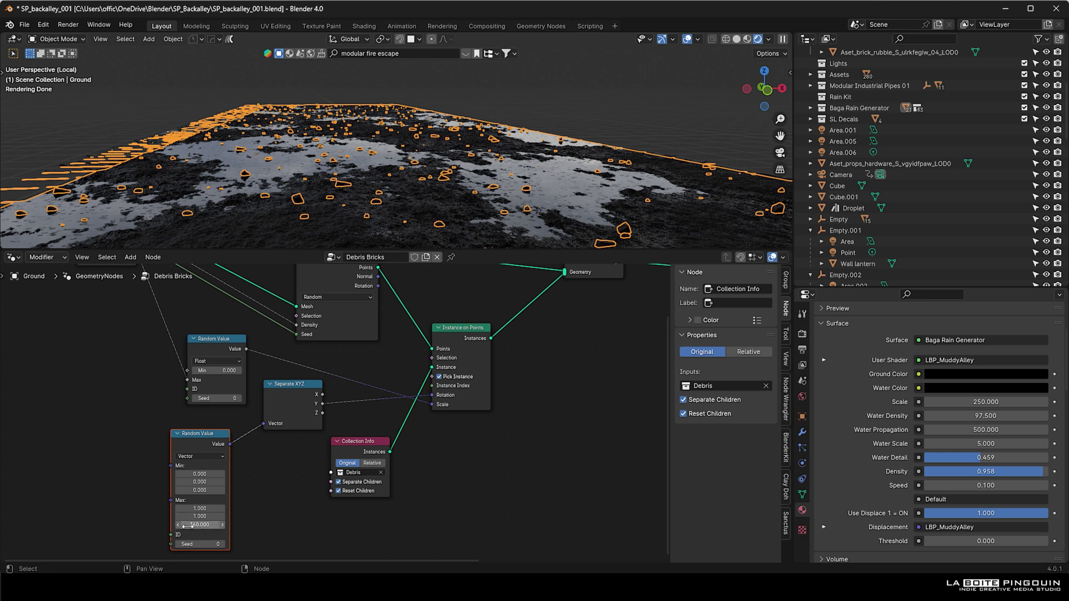
click(285, 393)
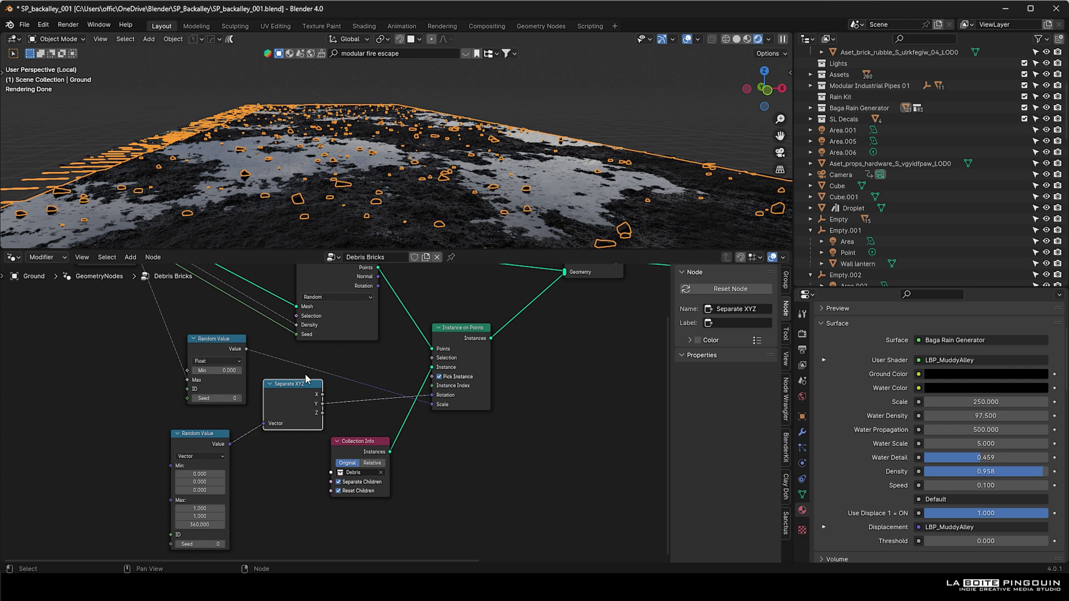
drag(332, 410, 432, 395)
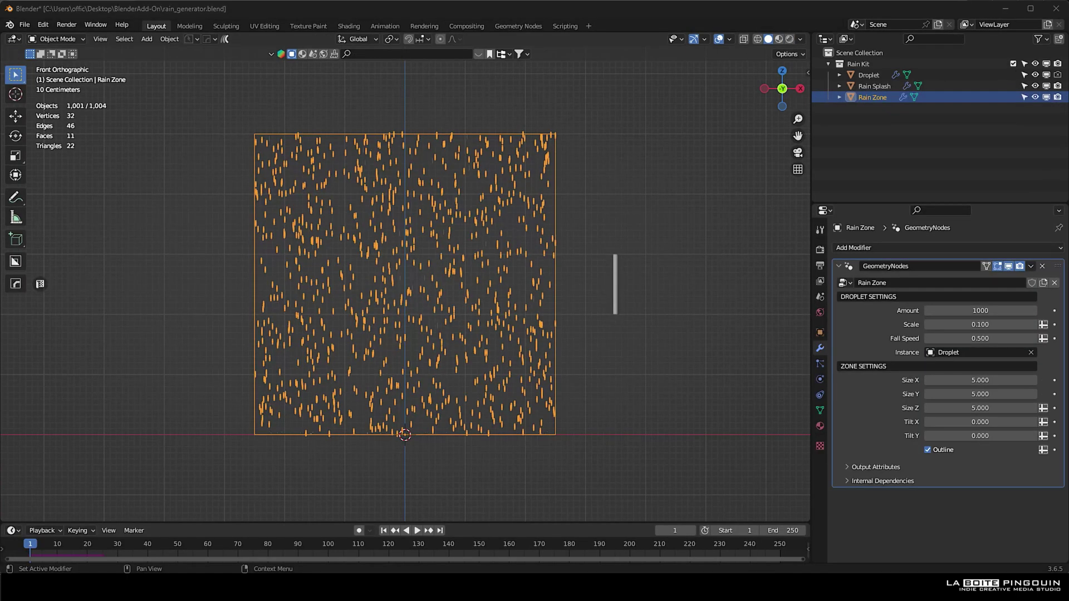
View the Blender Rain Generator page on Gumroad in the browser and return to rain_generator.blend in Blender.
click(723, 552)
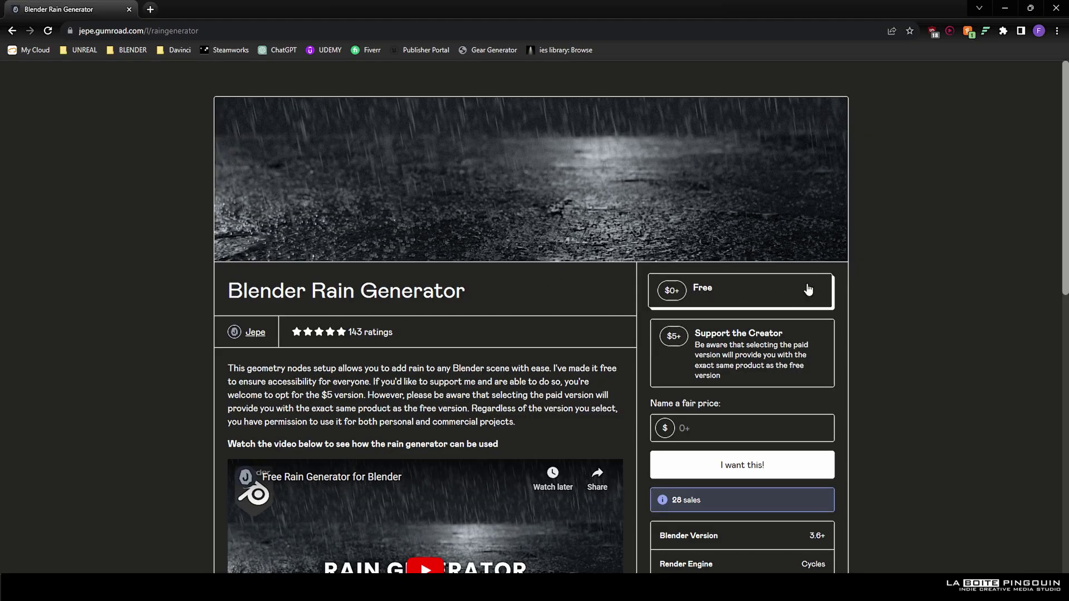
mouse_move(804, 586)
click(797, 537)
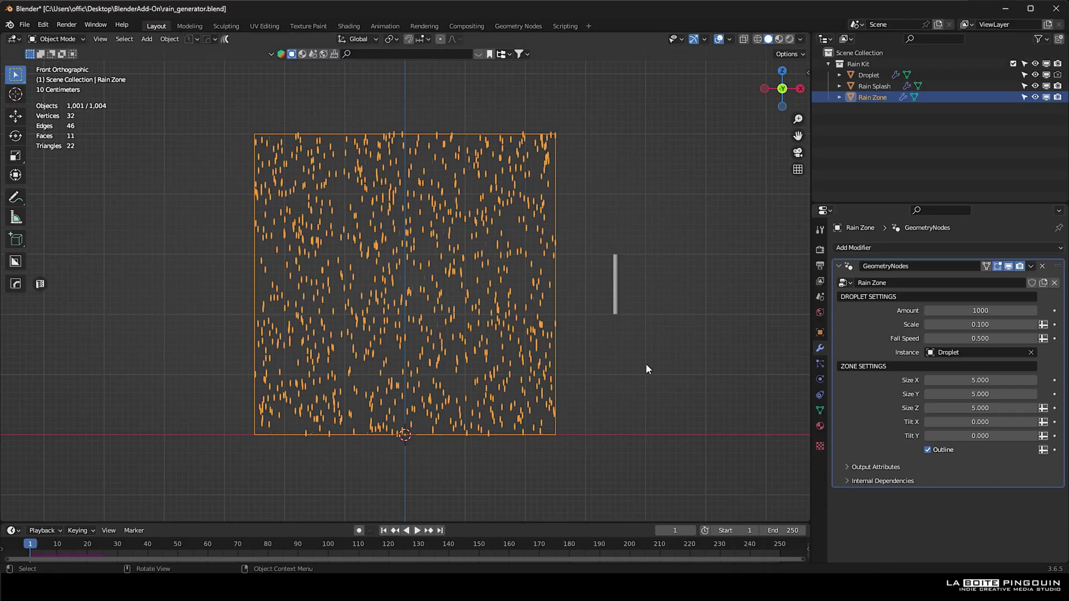
Examine the rain setup in perspective and the geometry nodes settings of the Rain Zone and Rain Splash objects.
middle_drag(420, 317, 466, 253)
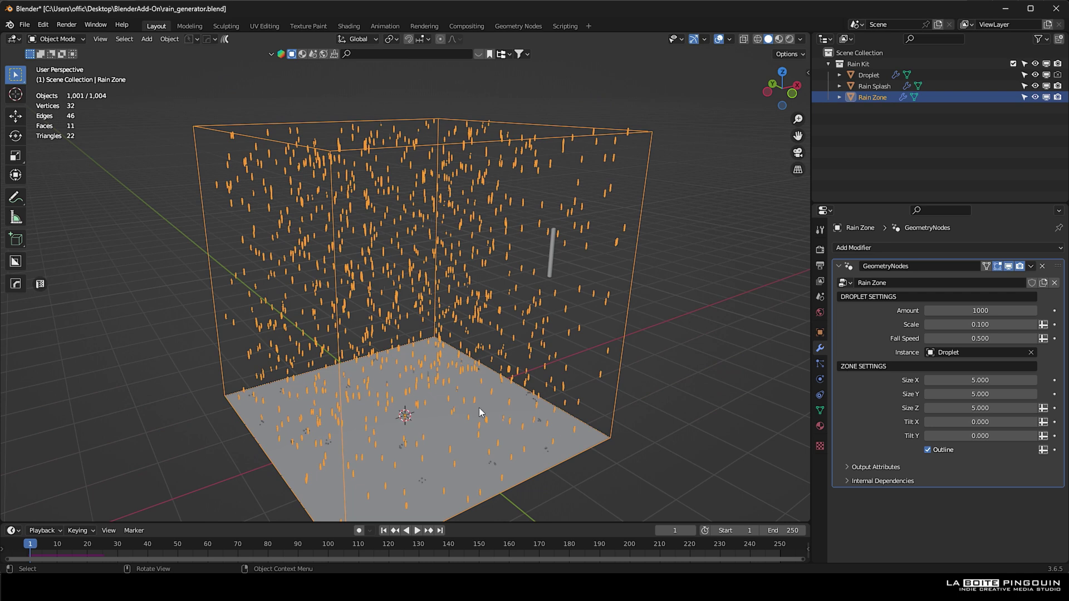
click(878, 86)
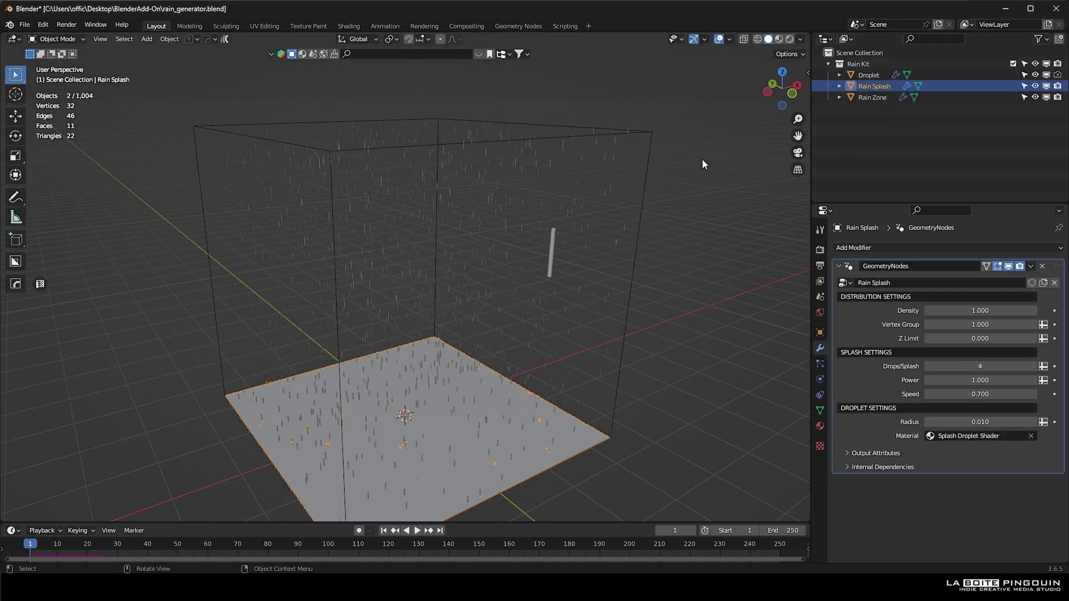
click(624, 133)
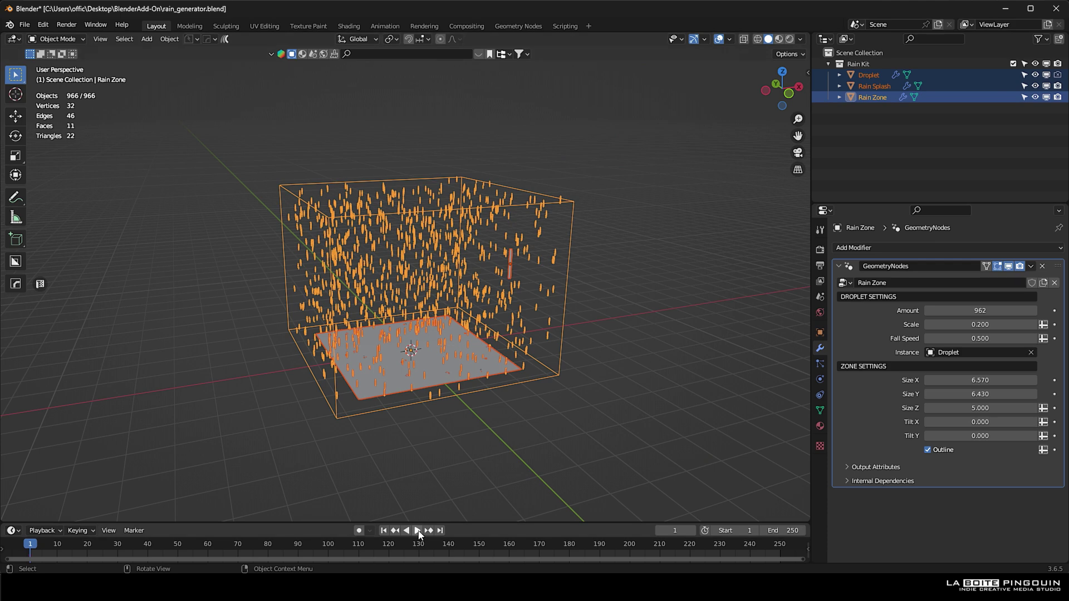
Play the rain animation with nothing selected and examine the falling droplets and the splash plane up close.
click(418, 530)
click(472, 428)
middle_drag(519, 389, 438, 292)
scroll(553, 329, up, 2)
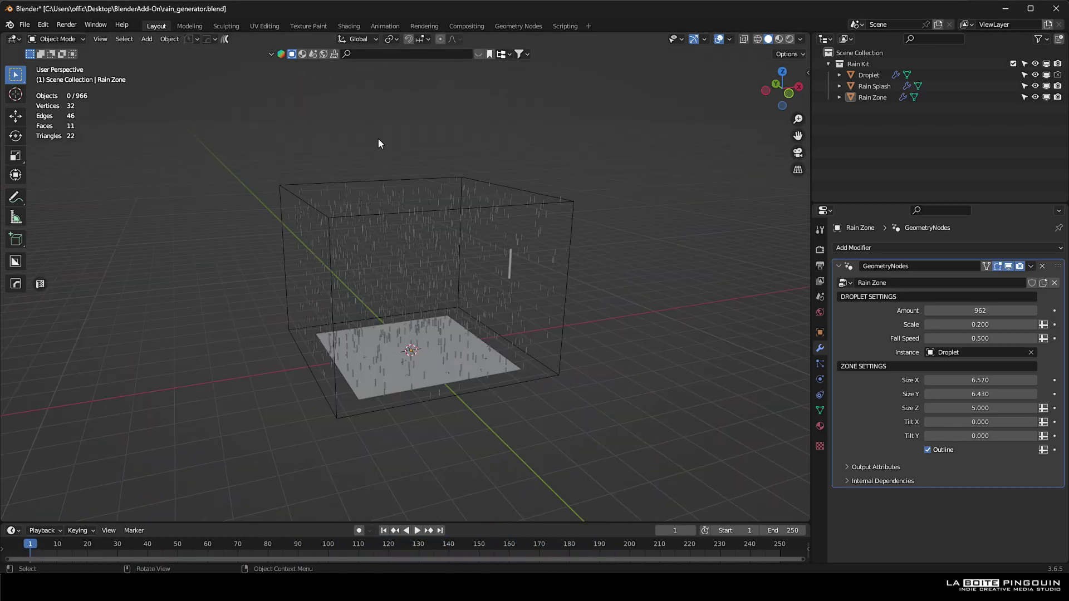
Copy the Droplet, Rain Splash and Rain Zone objects and paste them into the SP_backalley_001 scene.
key(a)
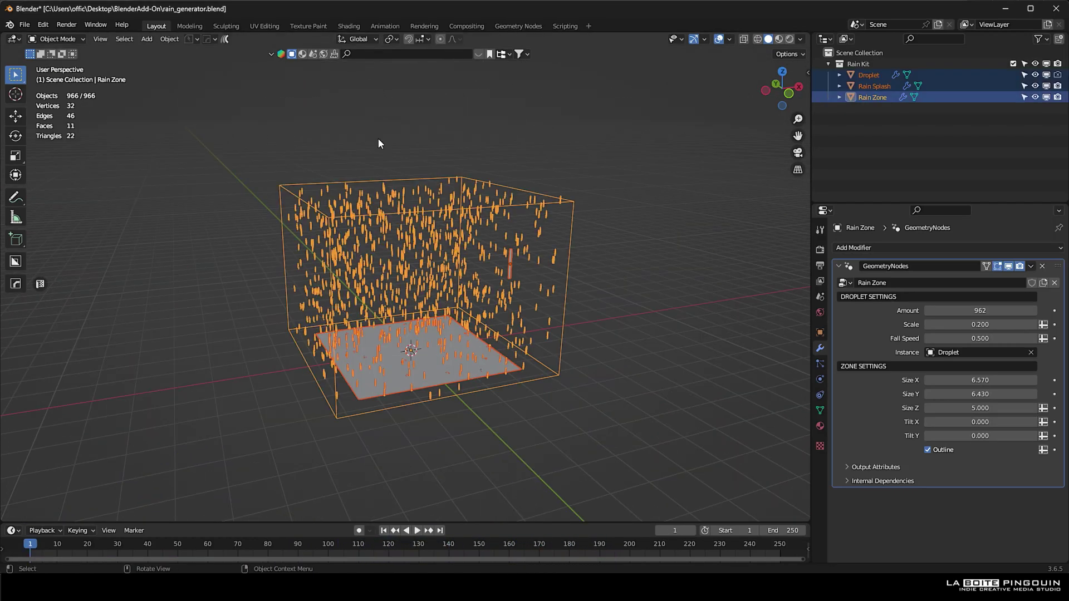
key(ctrl+c)
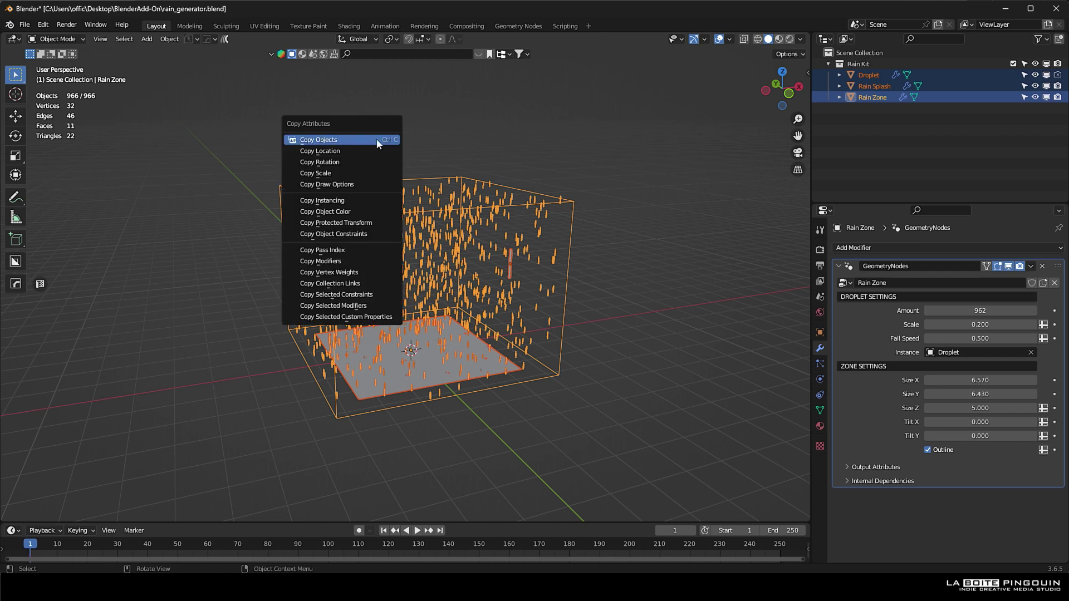
click(376, 141)
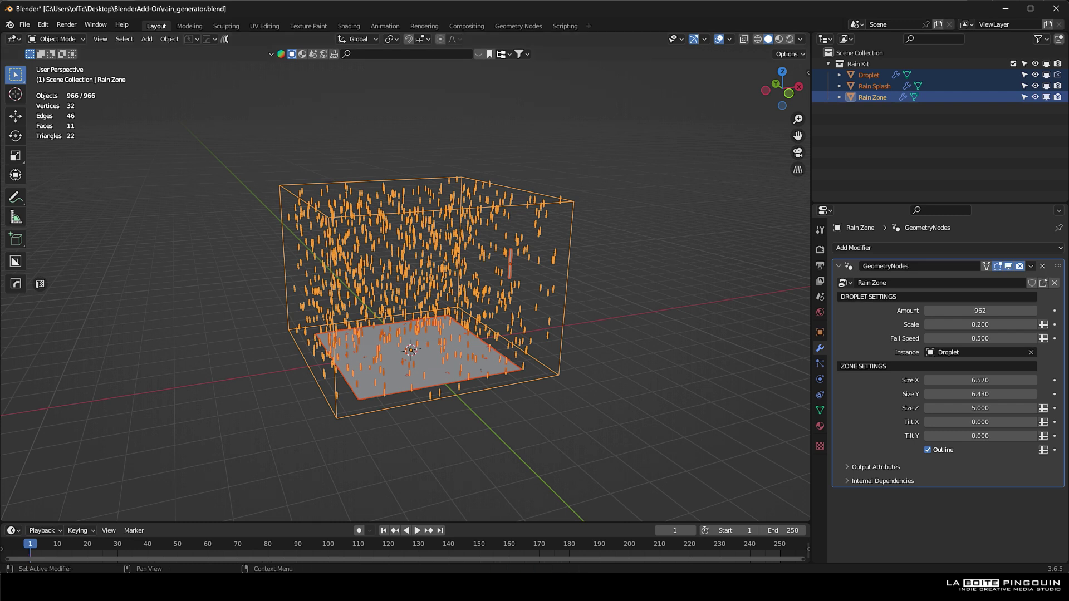
key(alt+Tab)
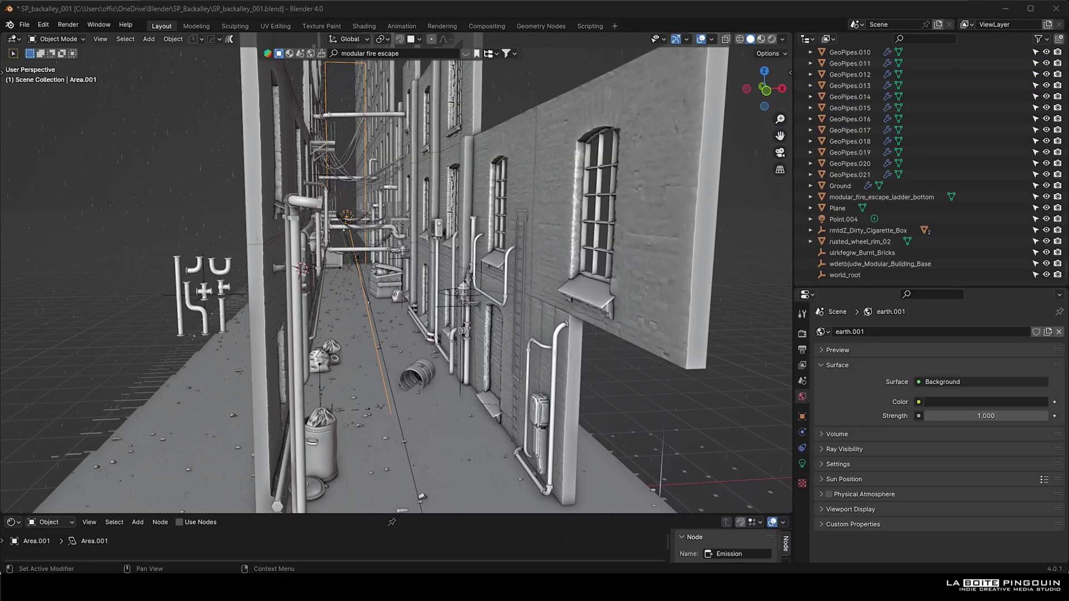
scroll(306, 293, up, 8)
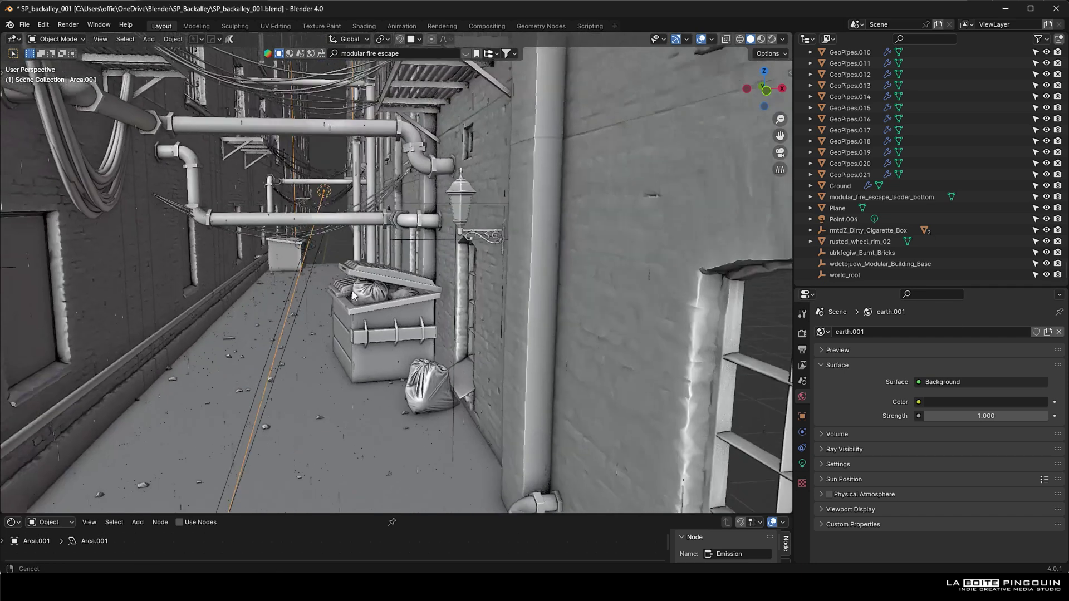
key(ctrl+v)
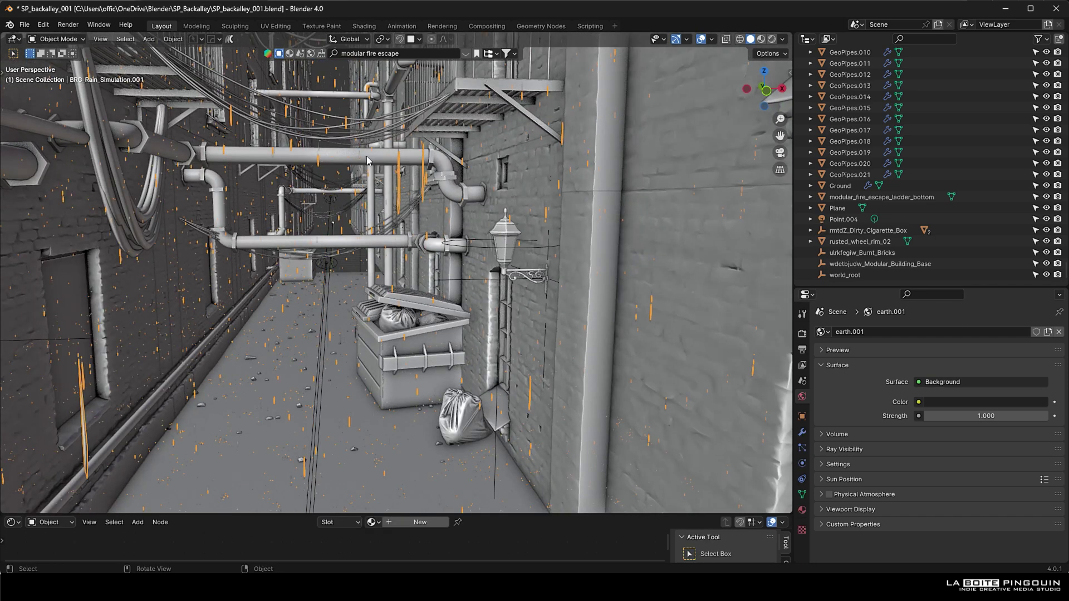
scroll(367, 161, down, 3)
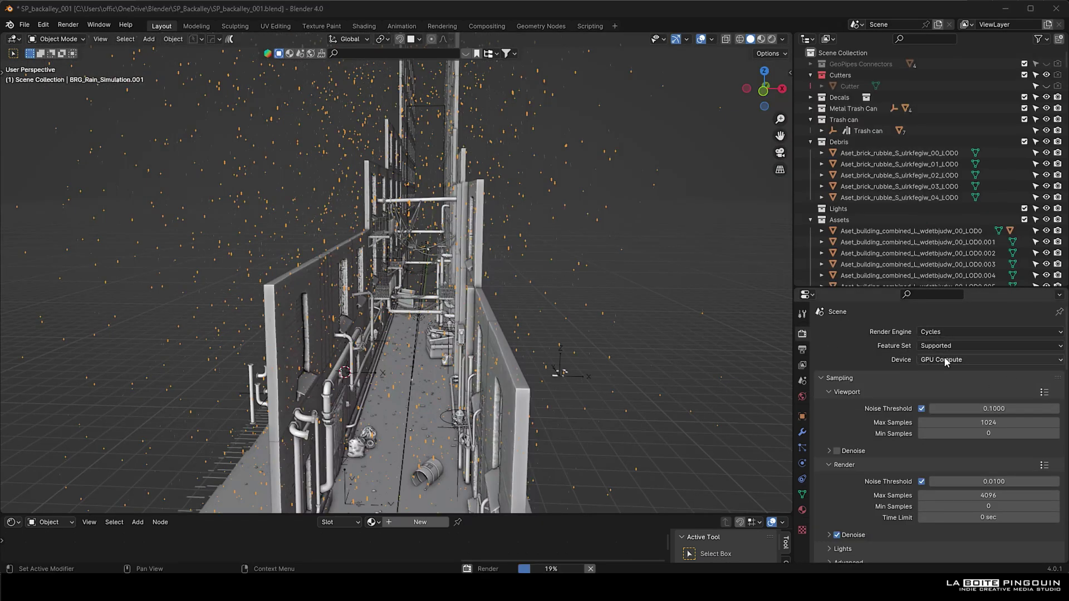
Examine the Cycles render settings for sampling, light paths, clamping, caustics, volumes and performance.
scroll(856, 360, down, 3)
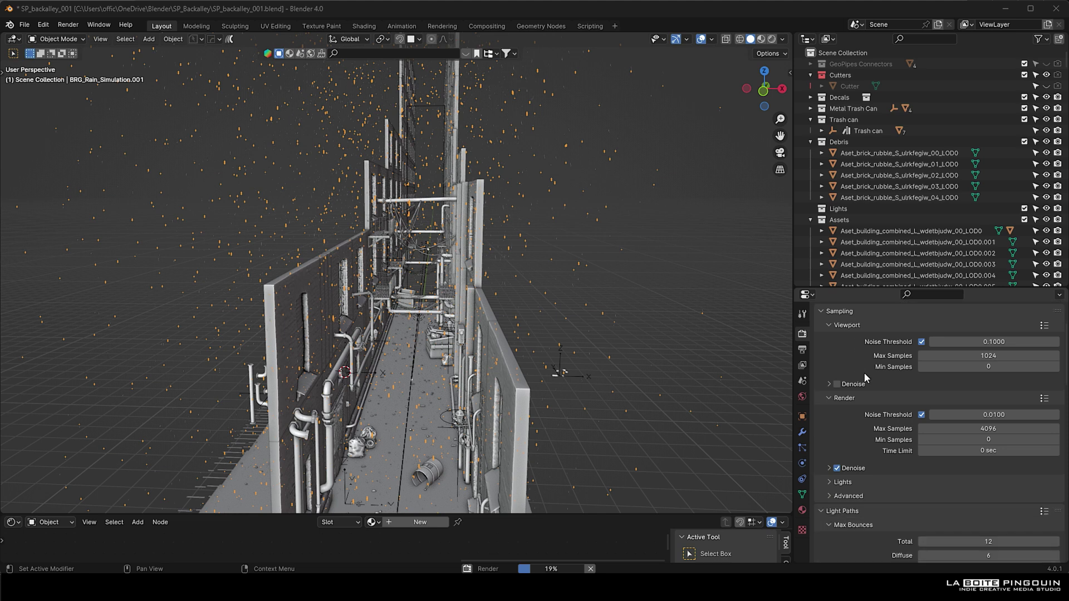
scroll(873, 385, down, 4)
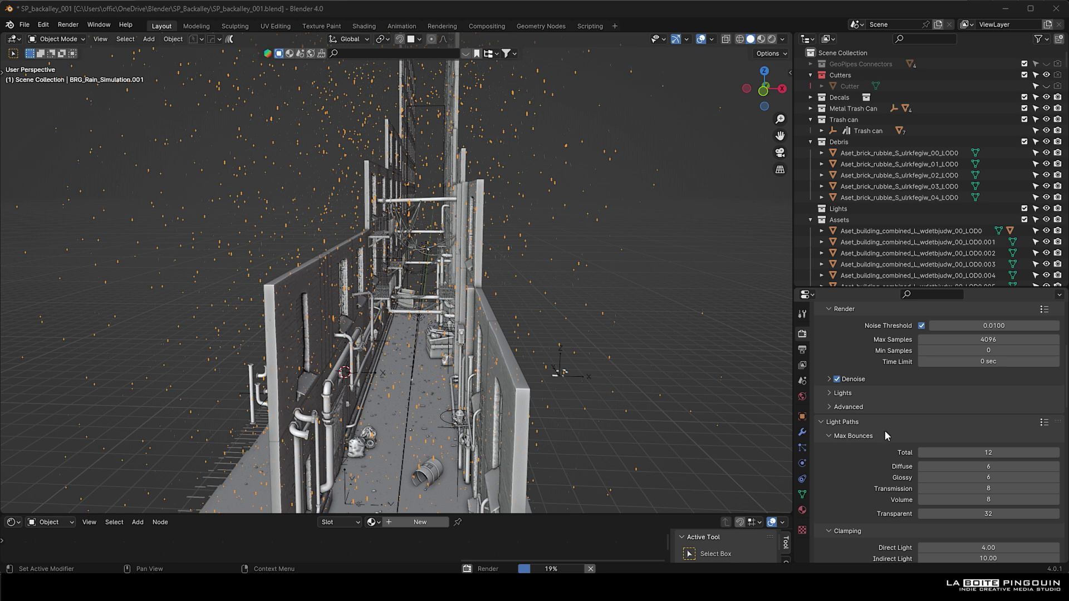
scroll(885, 412, down, 3)
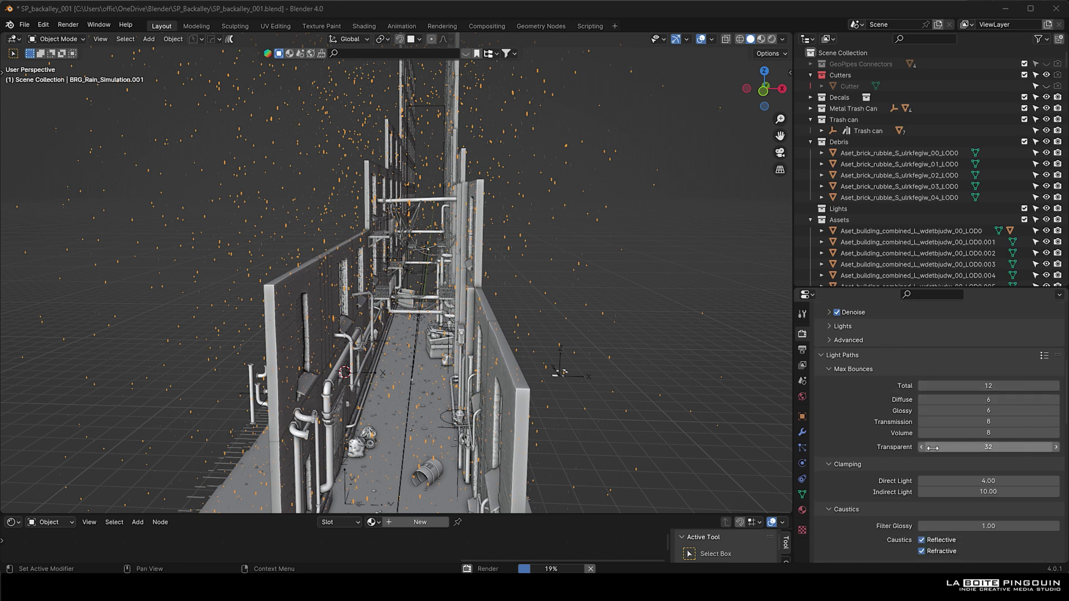
scroll(866, 380, down, 5)
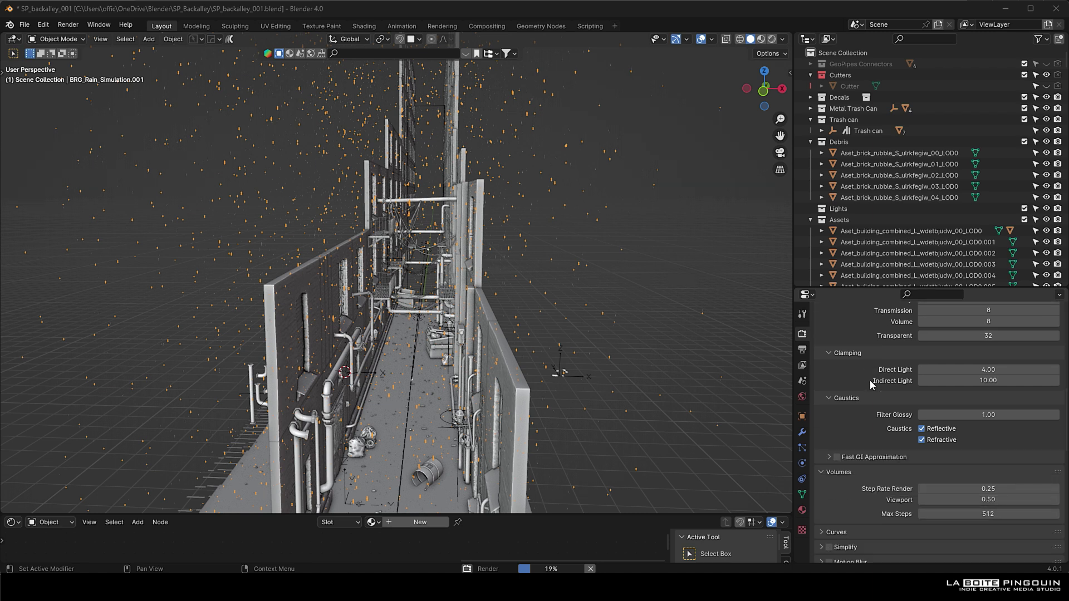
scroll(869, 380, down, 4)
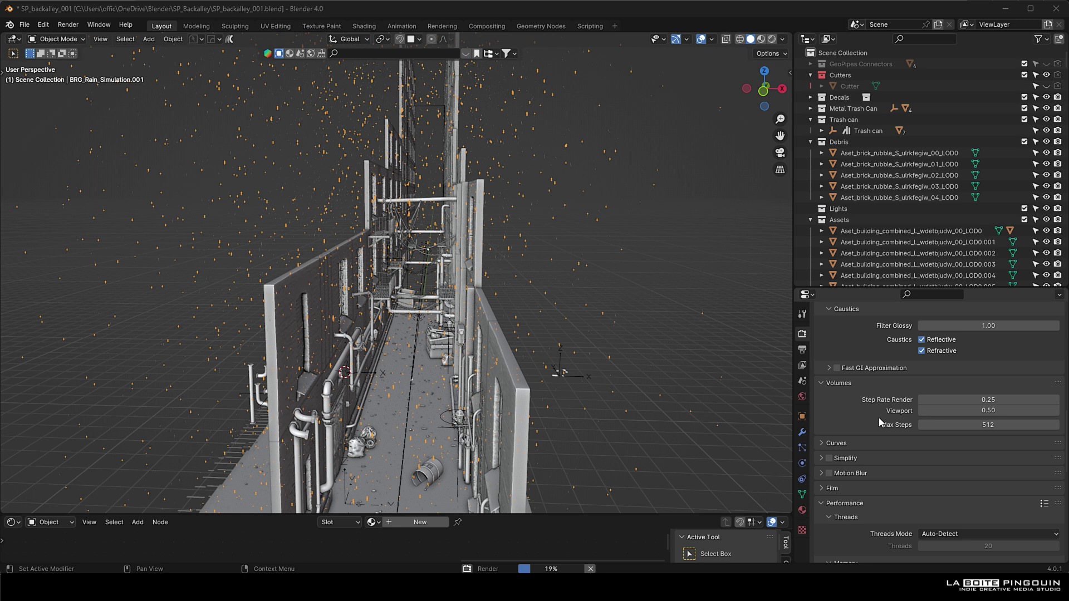
scroll(877, 413, down, 8)
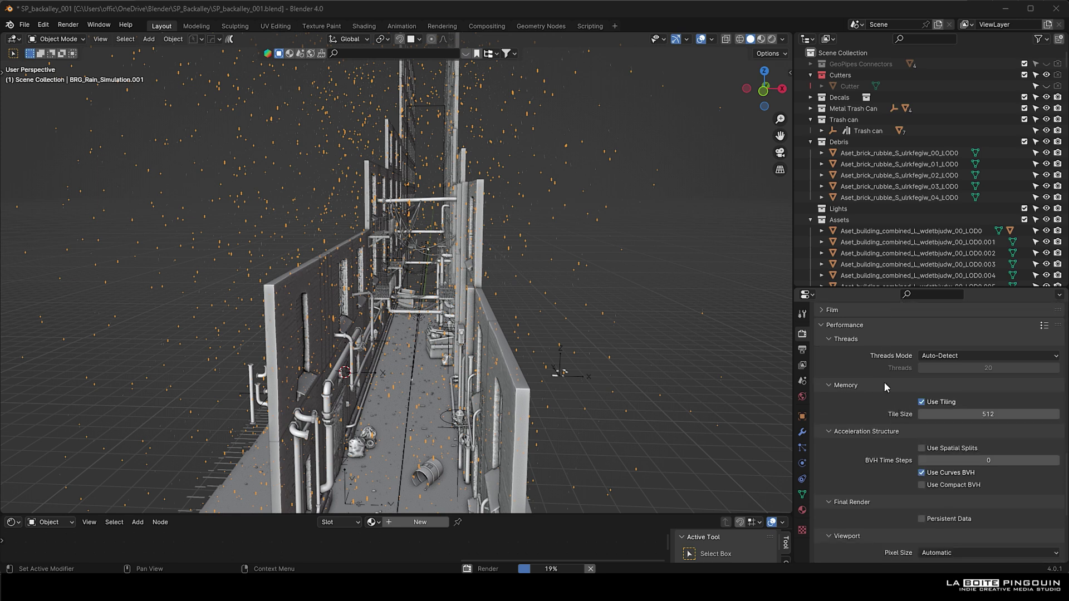
Set the View Transform in the scene's color management to AgX.
scroll(885, 385, down, 6)
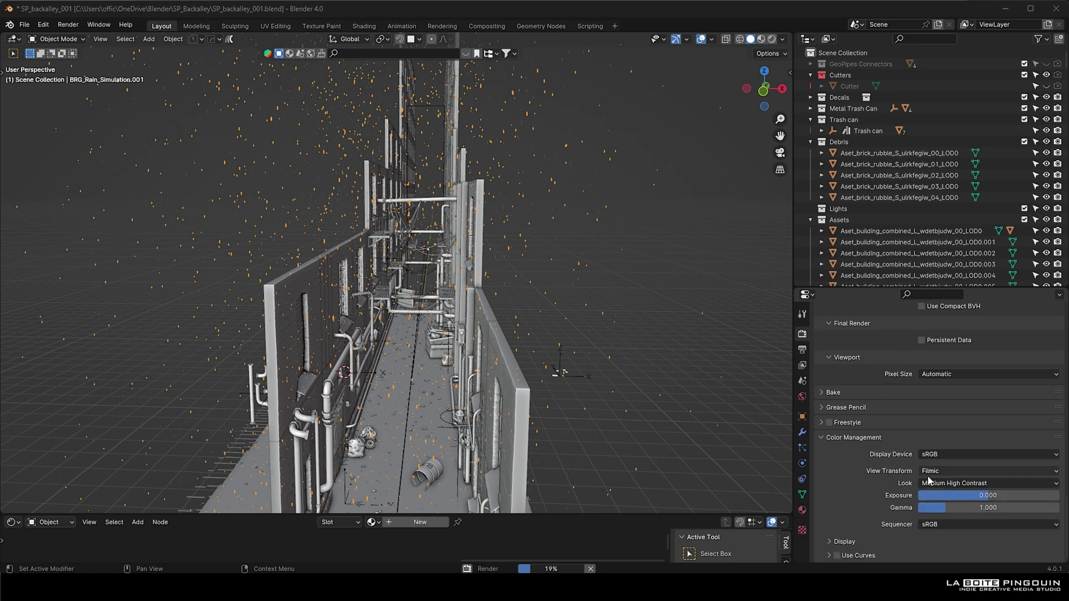
click(931, 475)
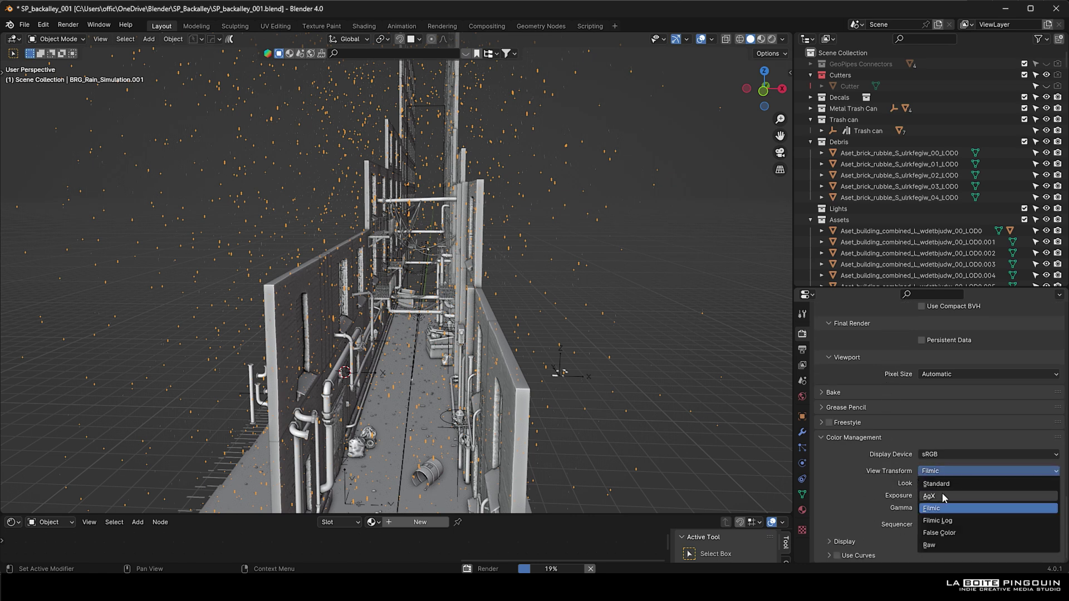
click(944, 496)
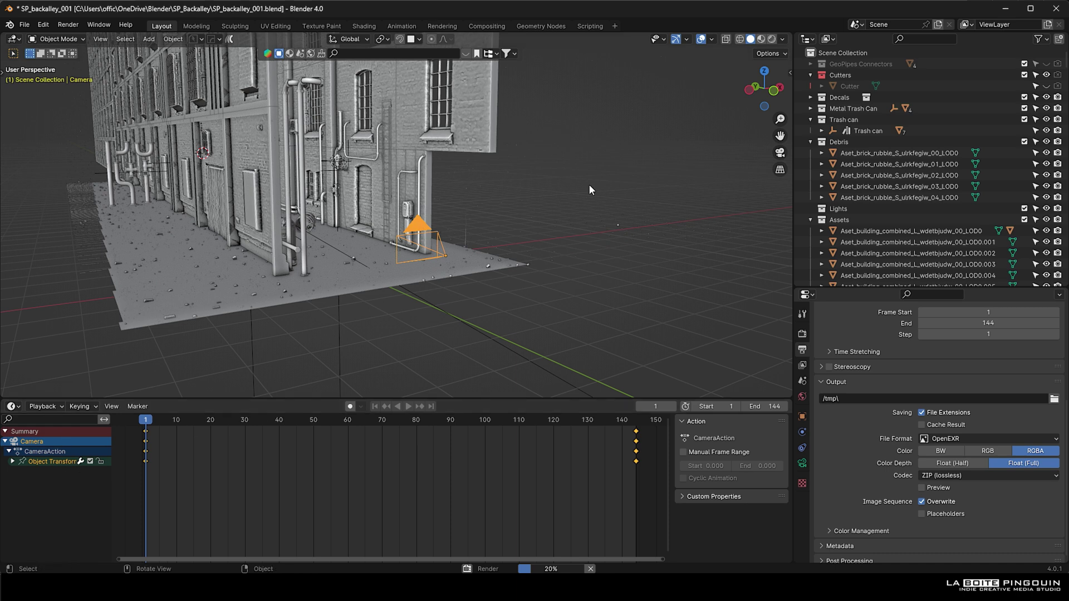
Show the camera's transform values and scrub through the timeline to examine its keyframed movement.
key(n)
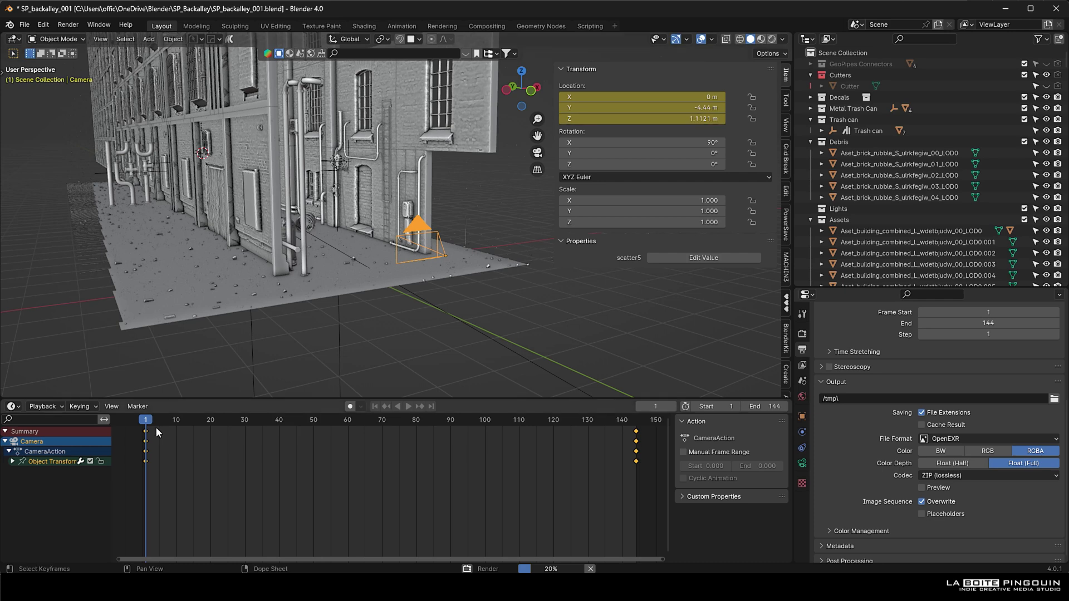
drag(159, 419, 249, 419)
drag(147, 419, 245, 422)
key(n)
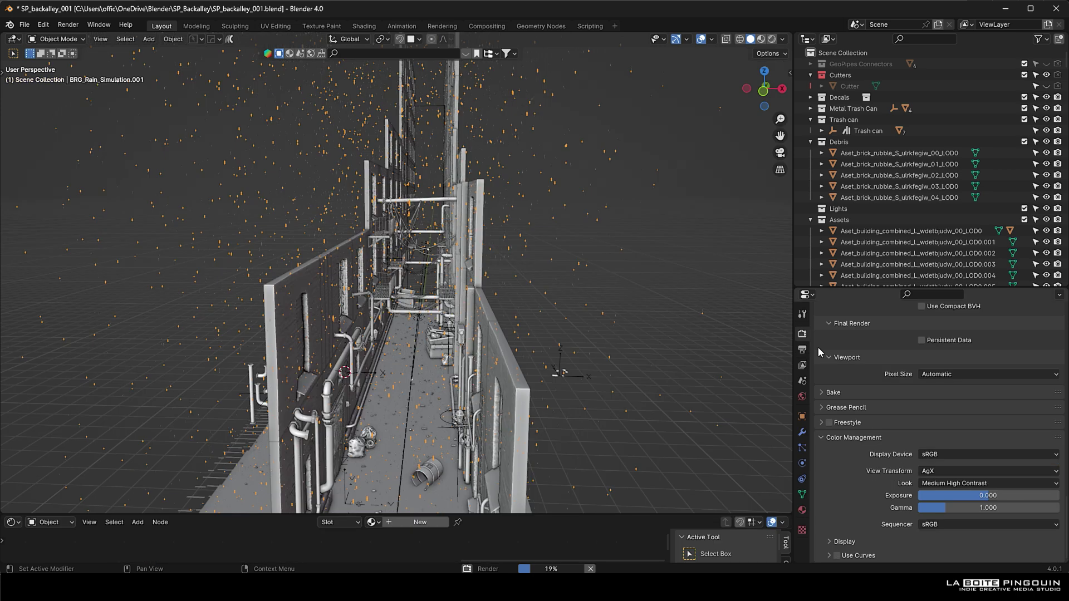
Set the output frame rate to 24 fps and review the frame range and output file format settings.
click(802, 349)
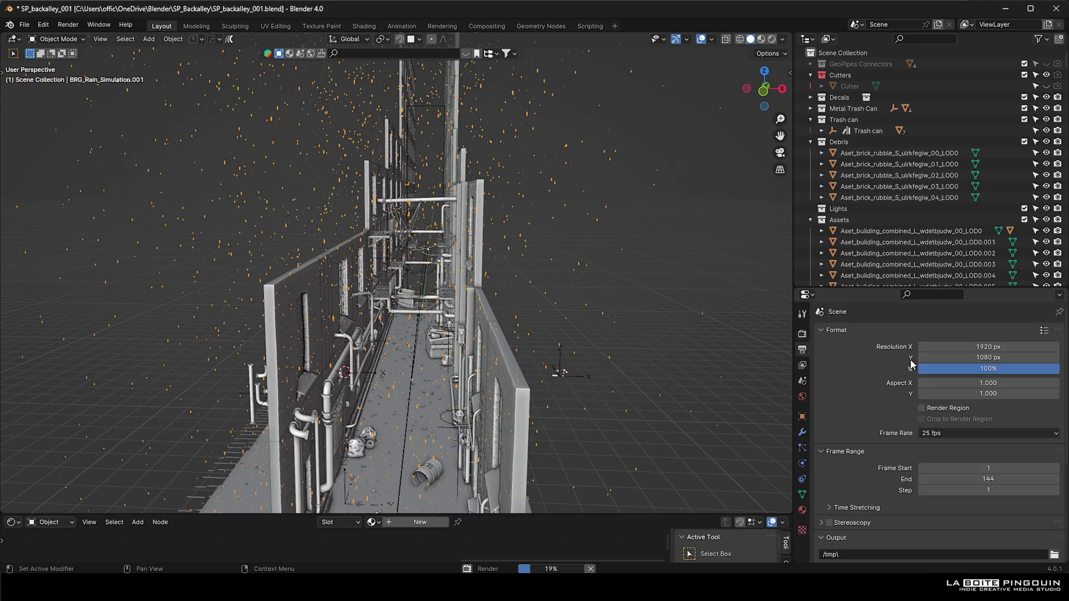
click(957, 433)
click(950, 456)
scroll(878, 380, down, 1)
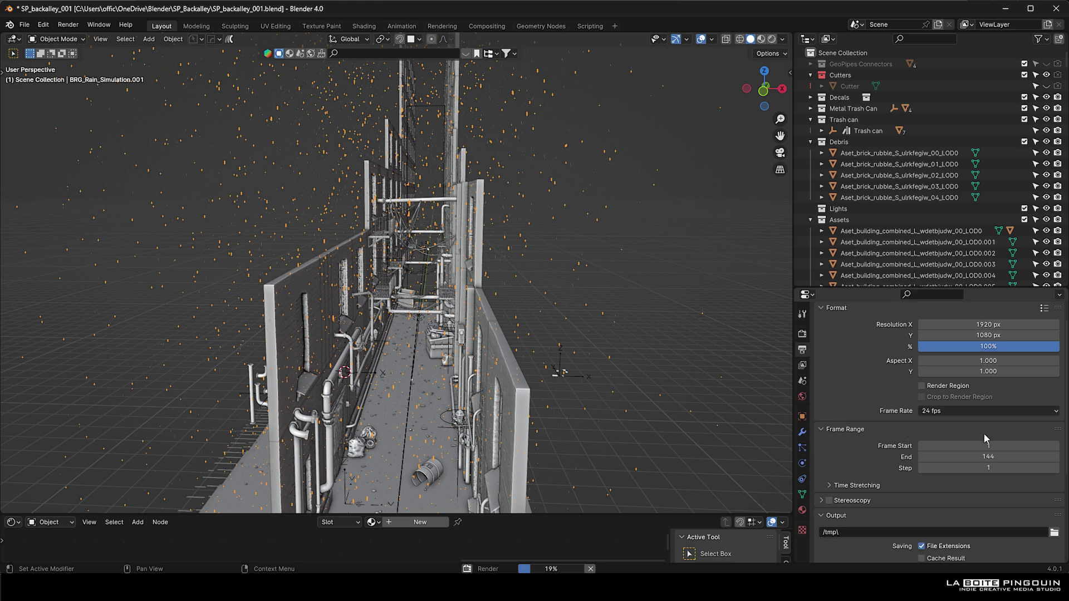
scroll(862, 359, down, 3)
scroll(871, 359, down, 3)
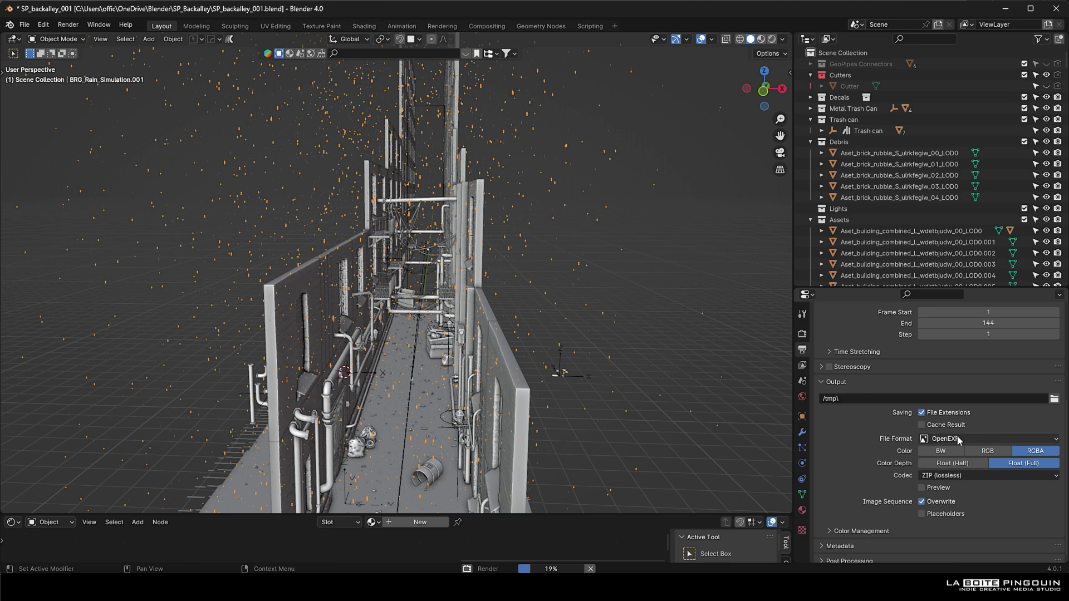